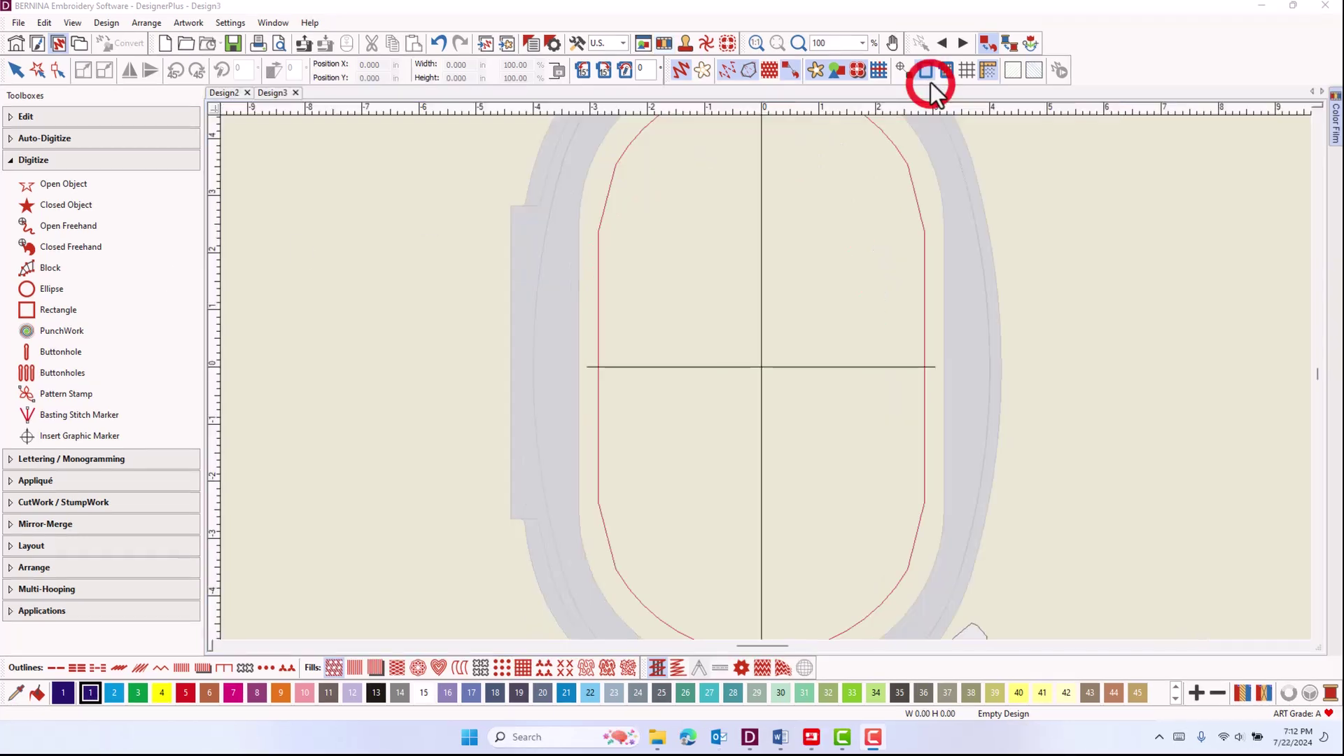
# Change the design's hoop to the BERNINA Midi Hoop 165 x 265
pyautogui.rightClick(928, 70)
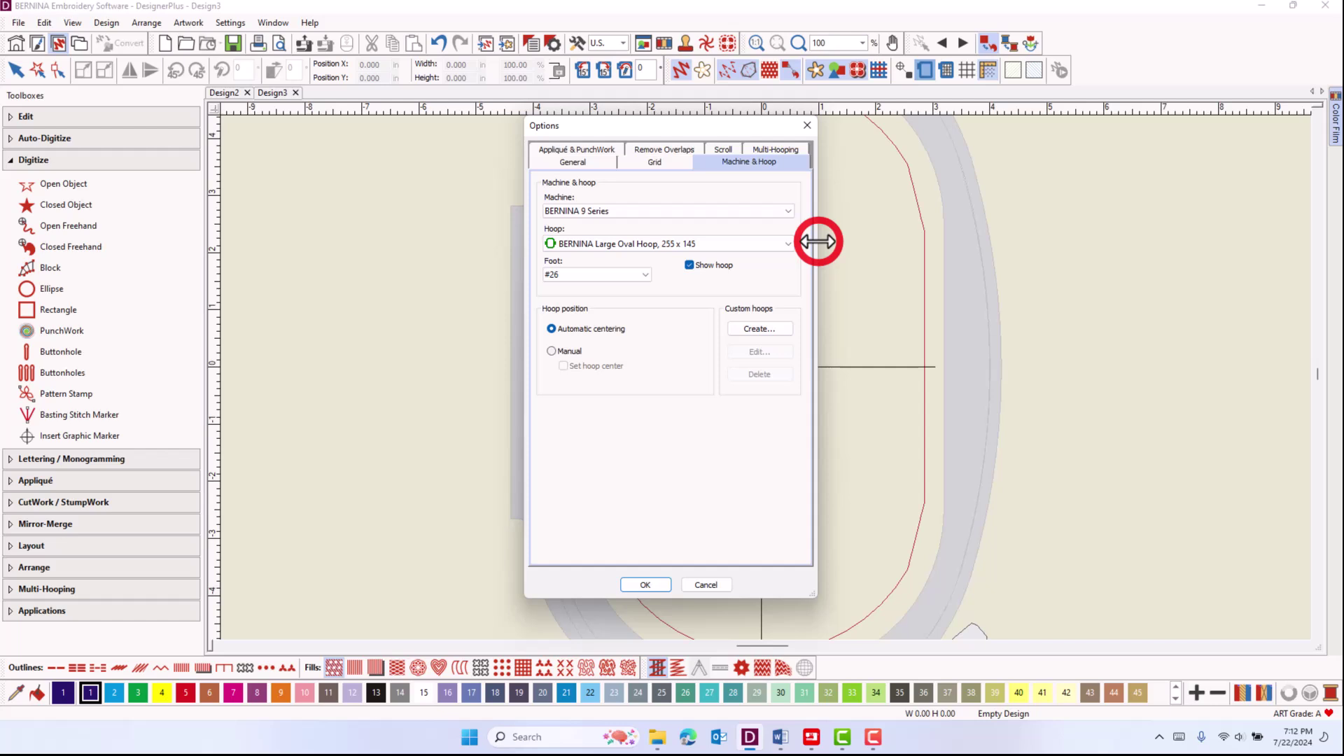
pyautogui.scroll(-1, 778, 245)
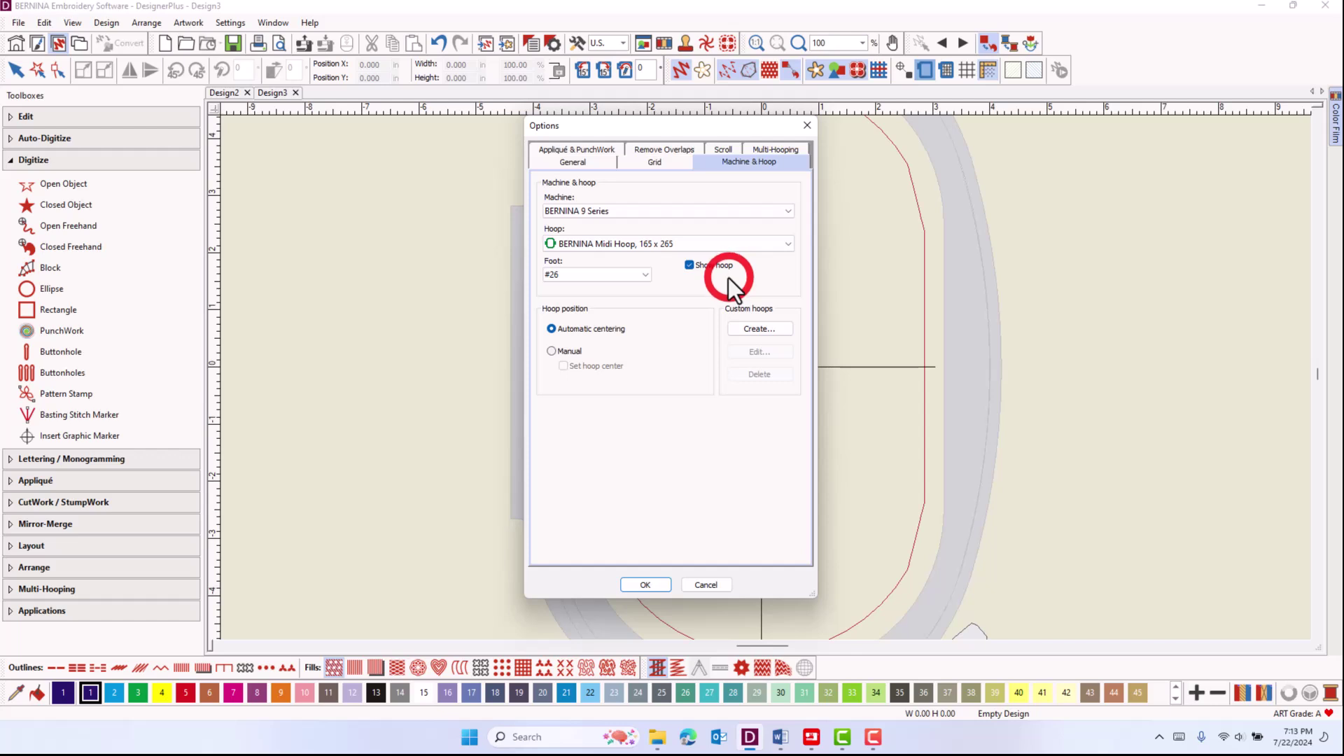
pyautogui.click(645, 586)
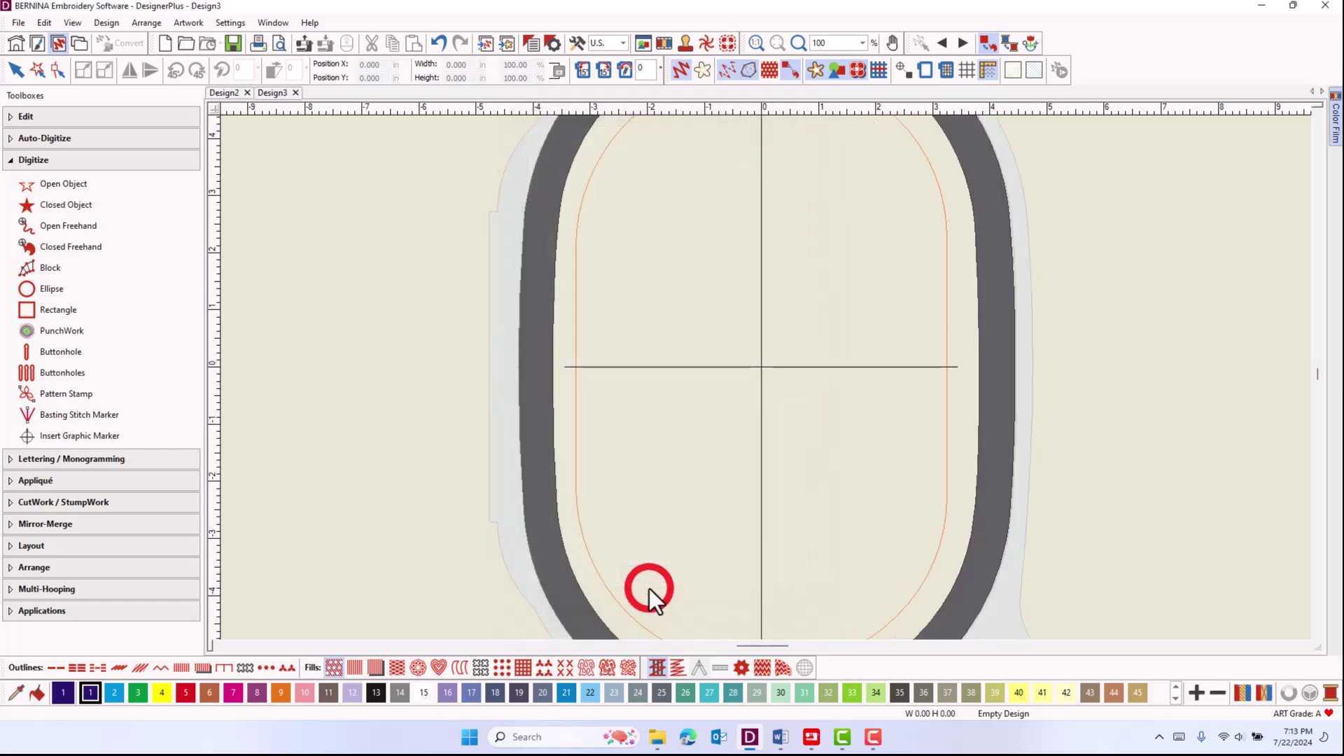
# In the 990 Simulator's hoop settings, set the Background to Scanned Image
pyautogui.click(813, 738)
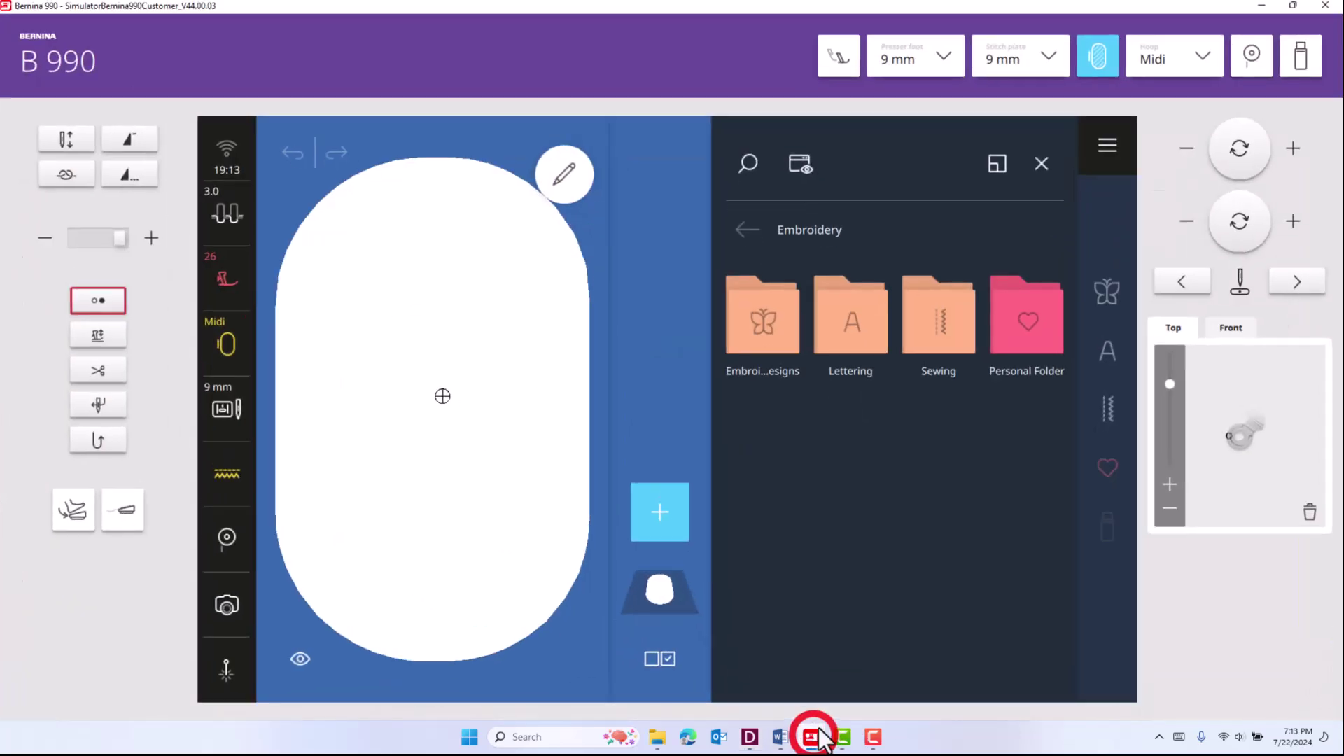
pyautogui.click(297, 661)
pyautogui.click(330, 471)
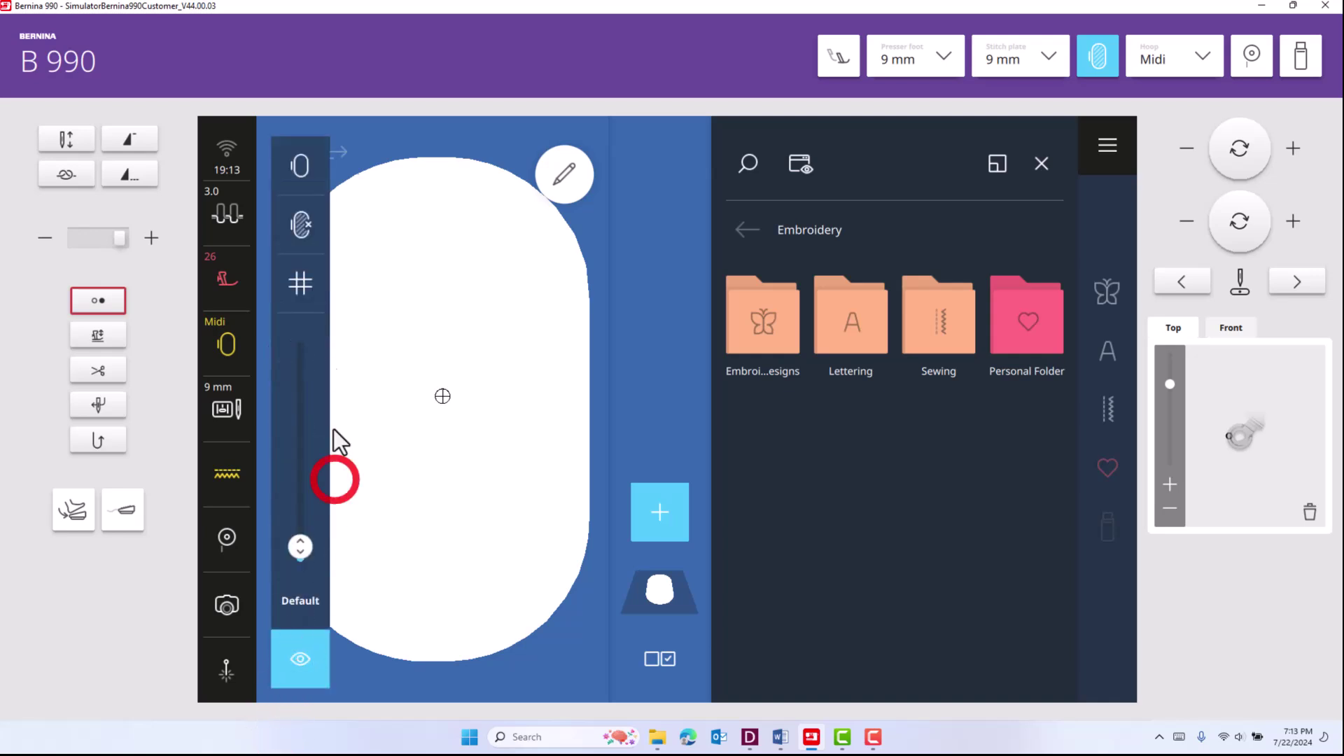
pyautogui.click(300, 162)
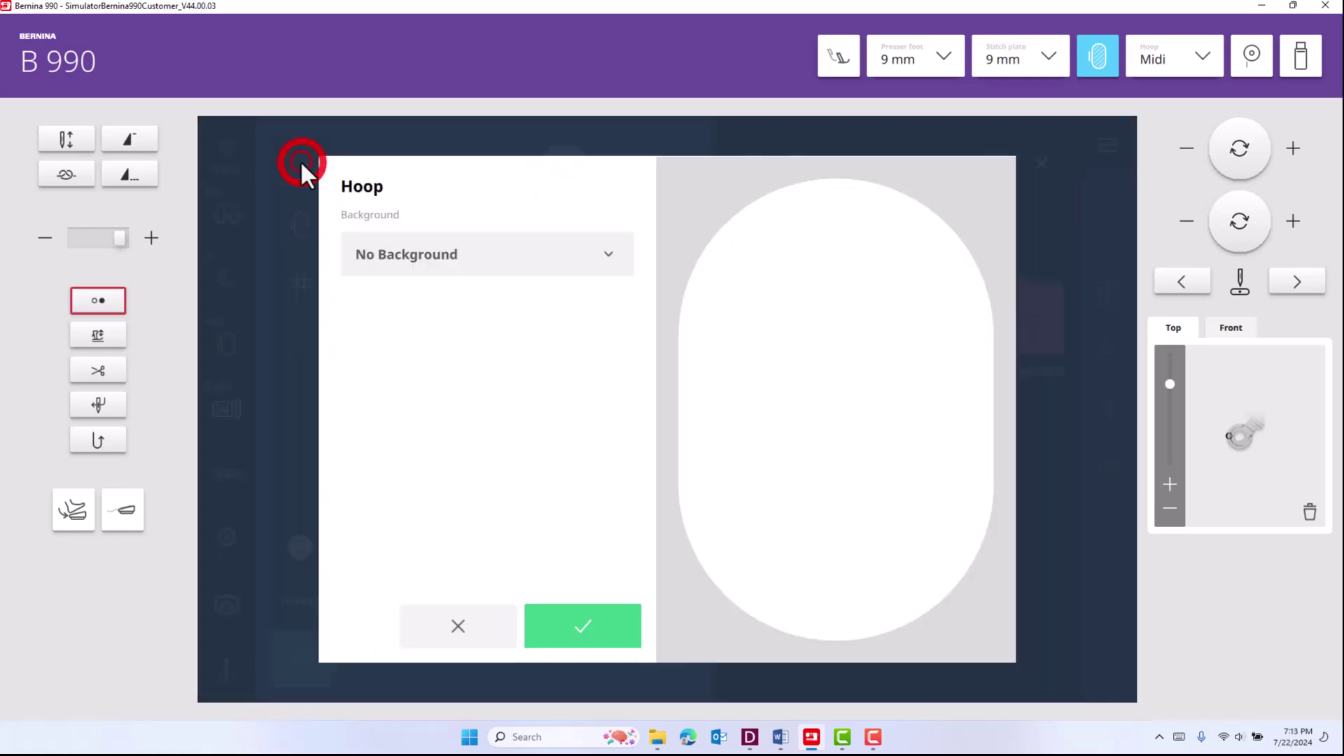
pyautogui.click(609, 255)
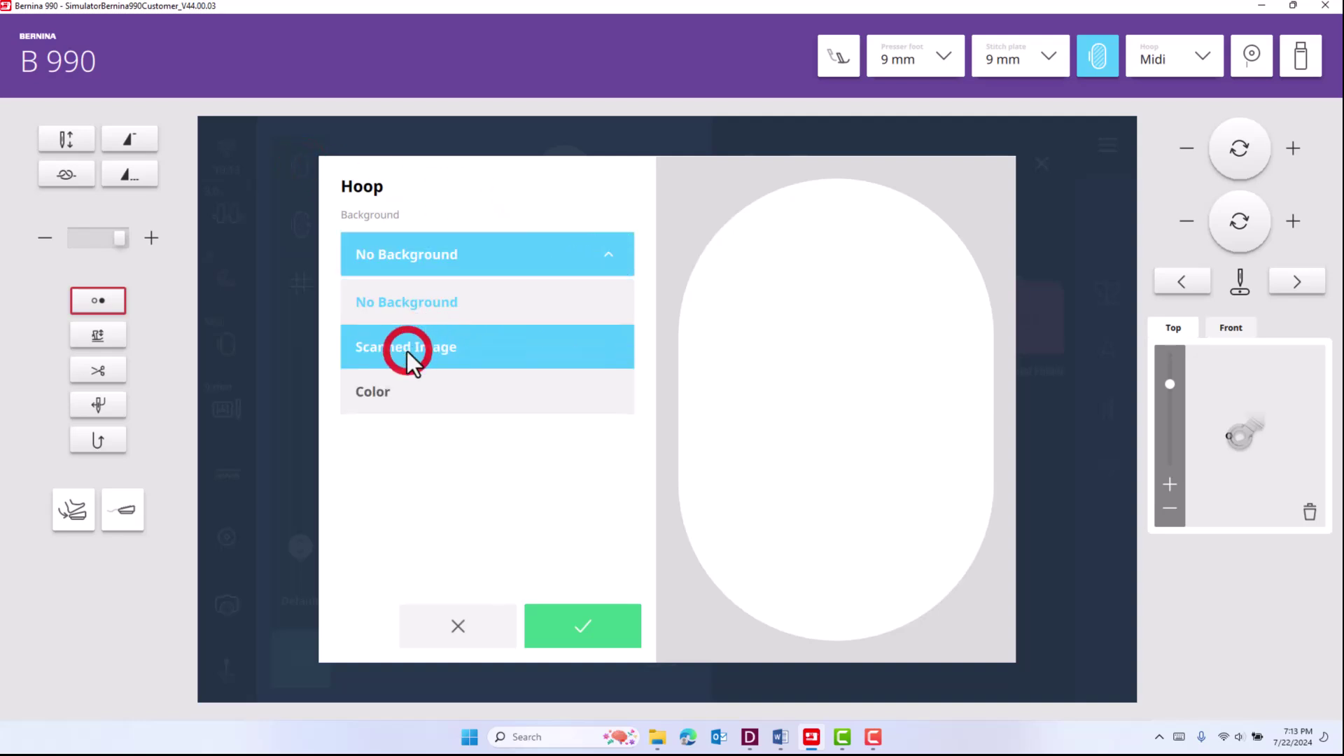
pyautogui.click(406, 347)
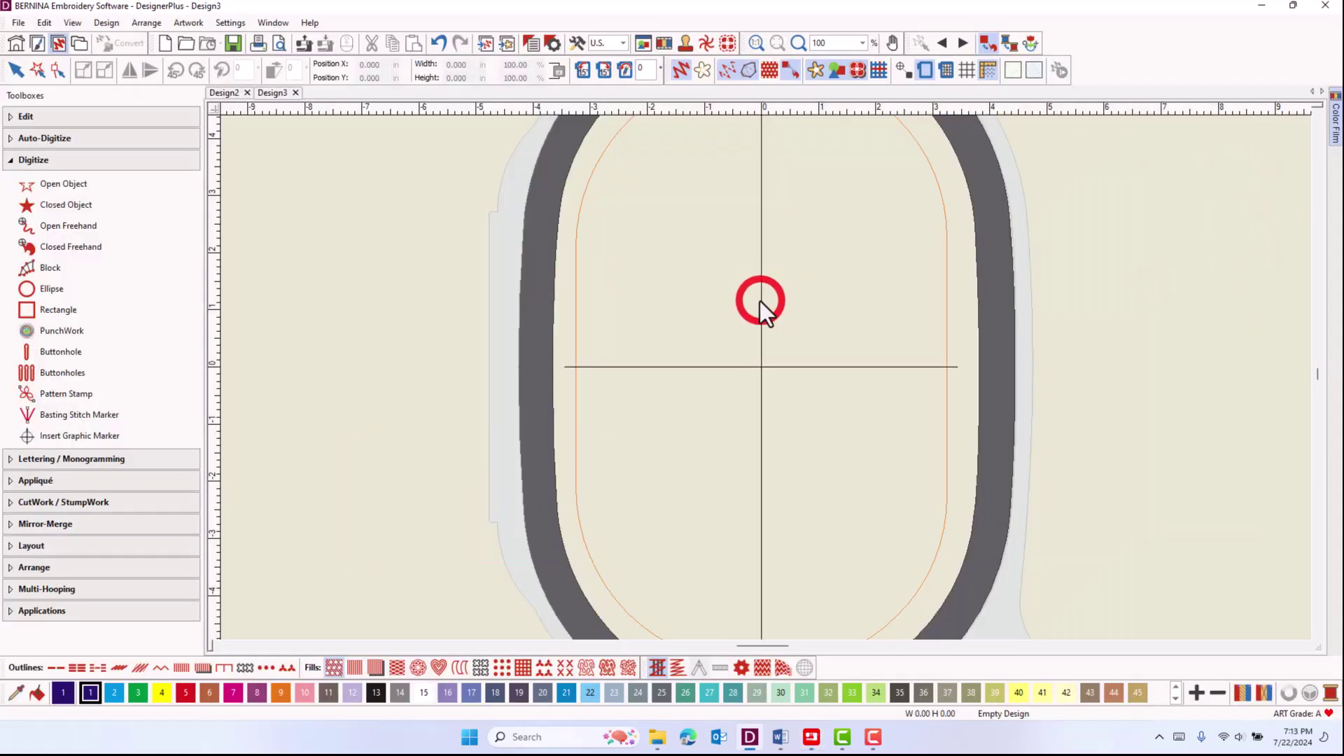
# Import the rainbow fabric hoop scan from the connected B990 machine
pyautogui.click(304, 45)
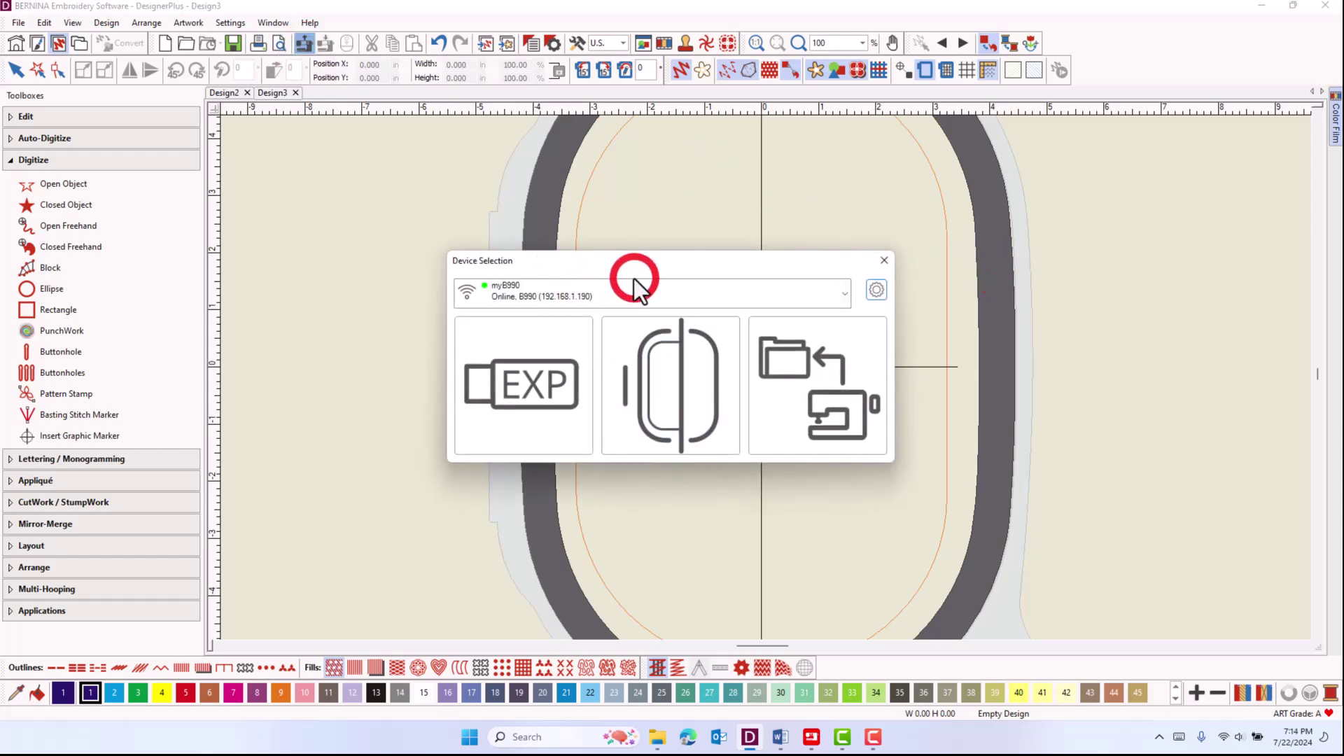
pyautogui.click(687, 401)
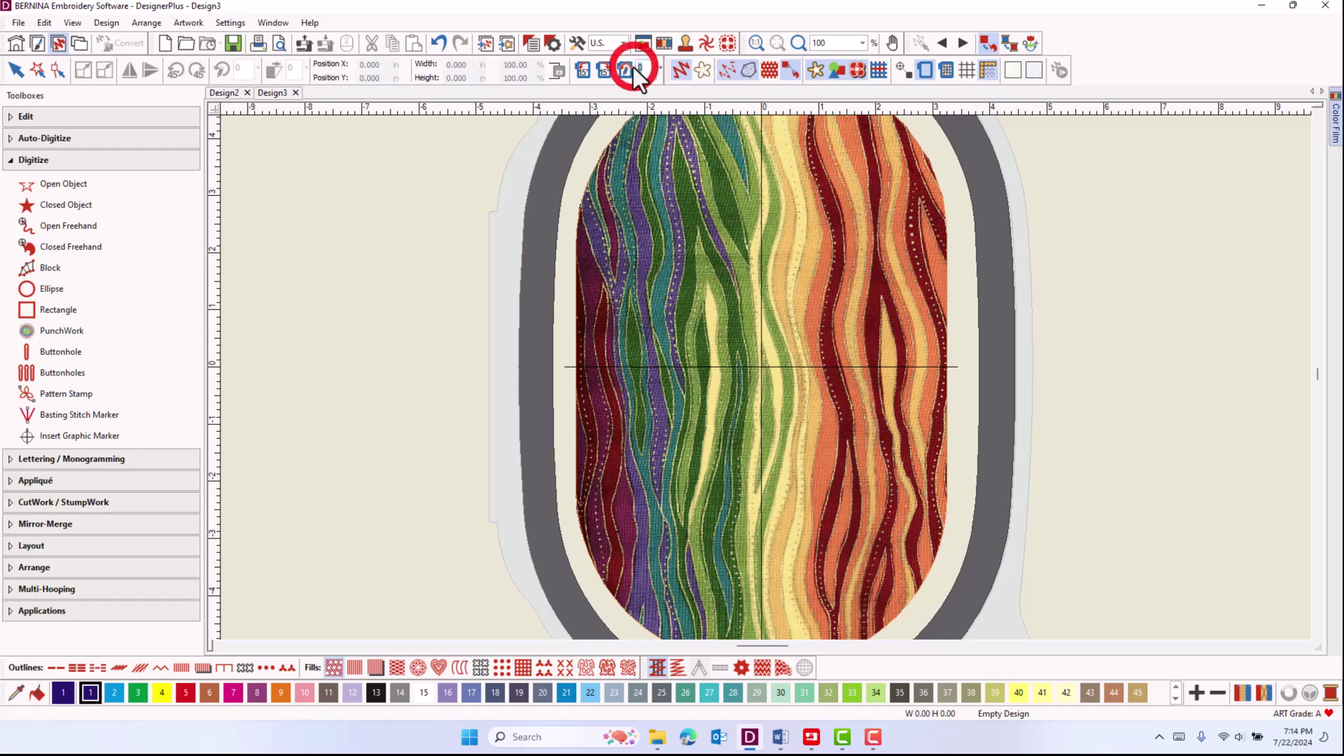
# Rotate the hoop and fabric 90° to landscape, then hide and reshow the hoop
pyautogui.press('Return')
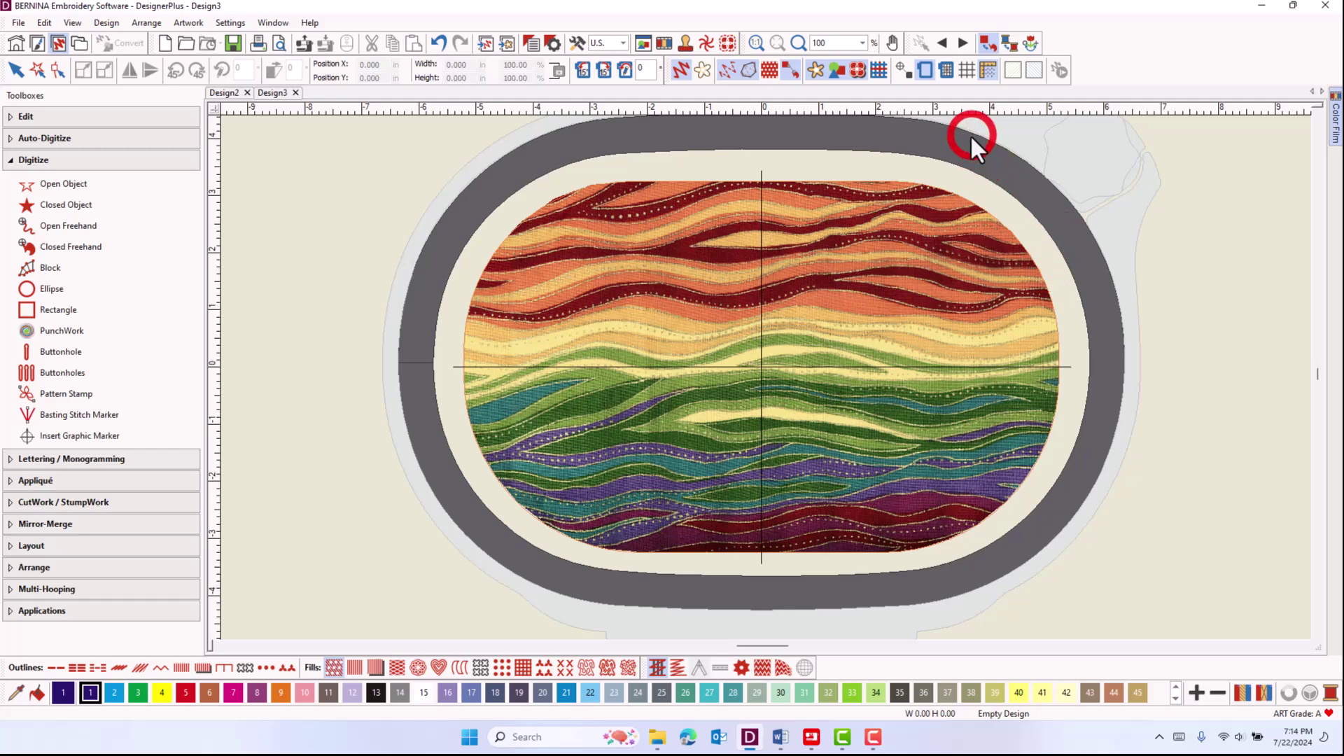
pyautogui.click(923, 73)
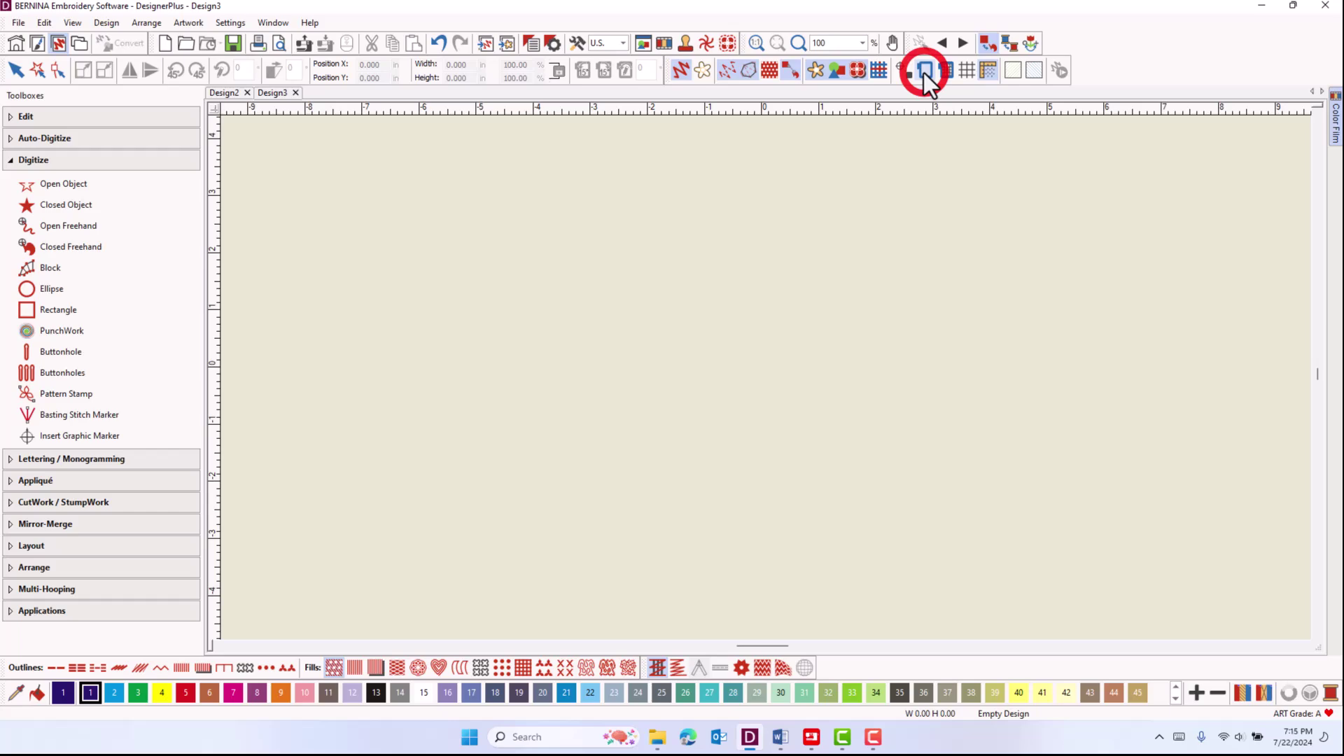
pyautogui.click(923, 73)
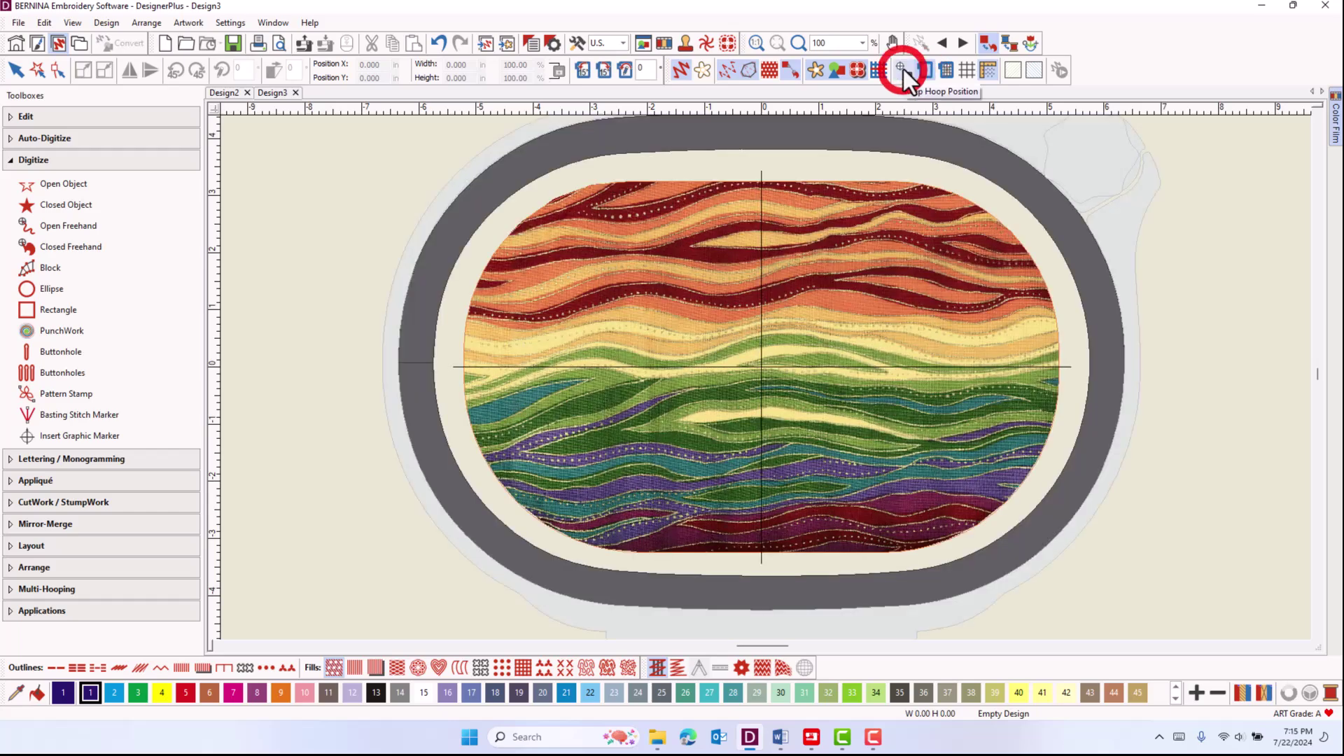
pyautogui.click(1069, 152)
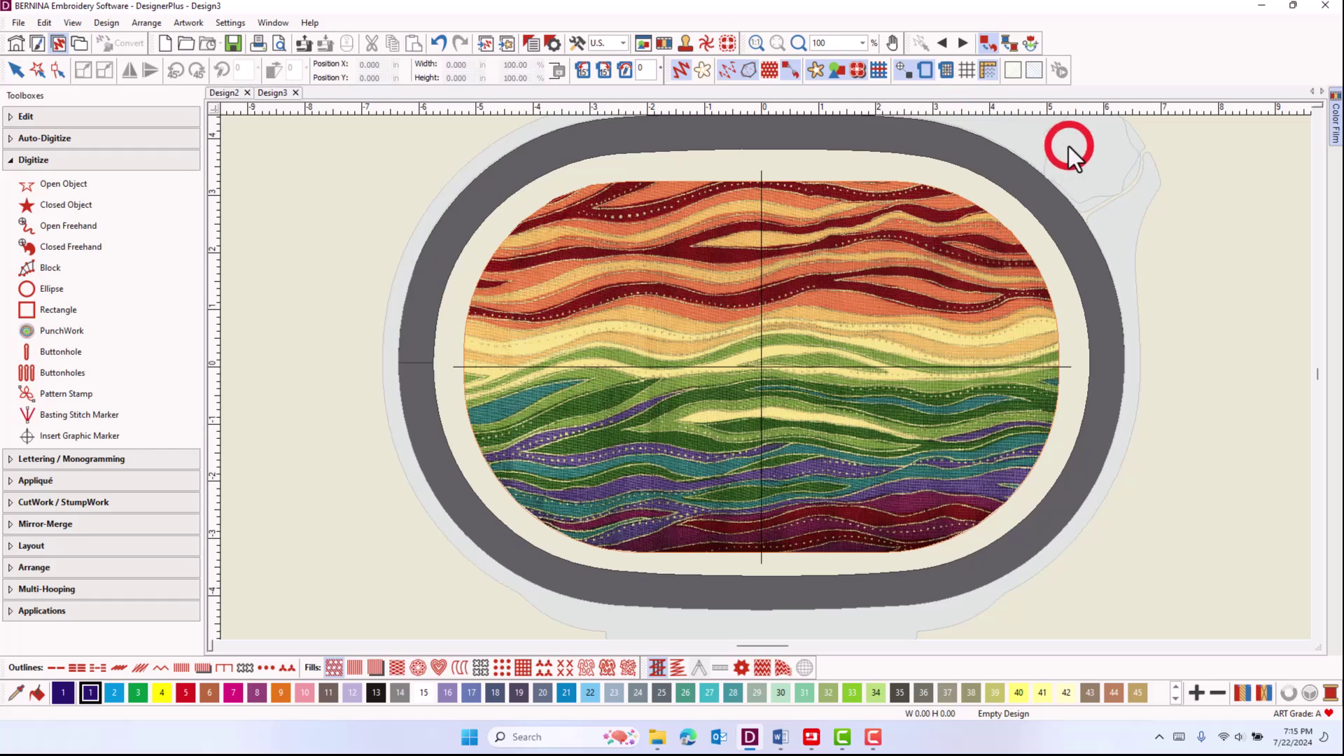
# Create 'Live Your Life in Color' lettering set to follow a freely drawn curve
pyautogui.click(1068, 145)
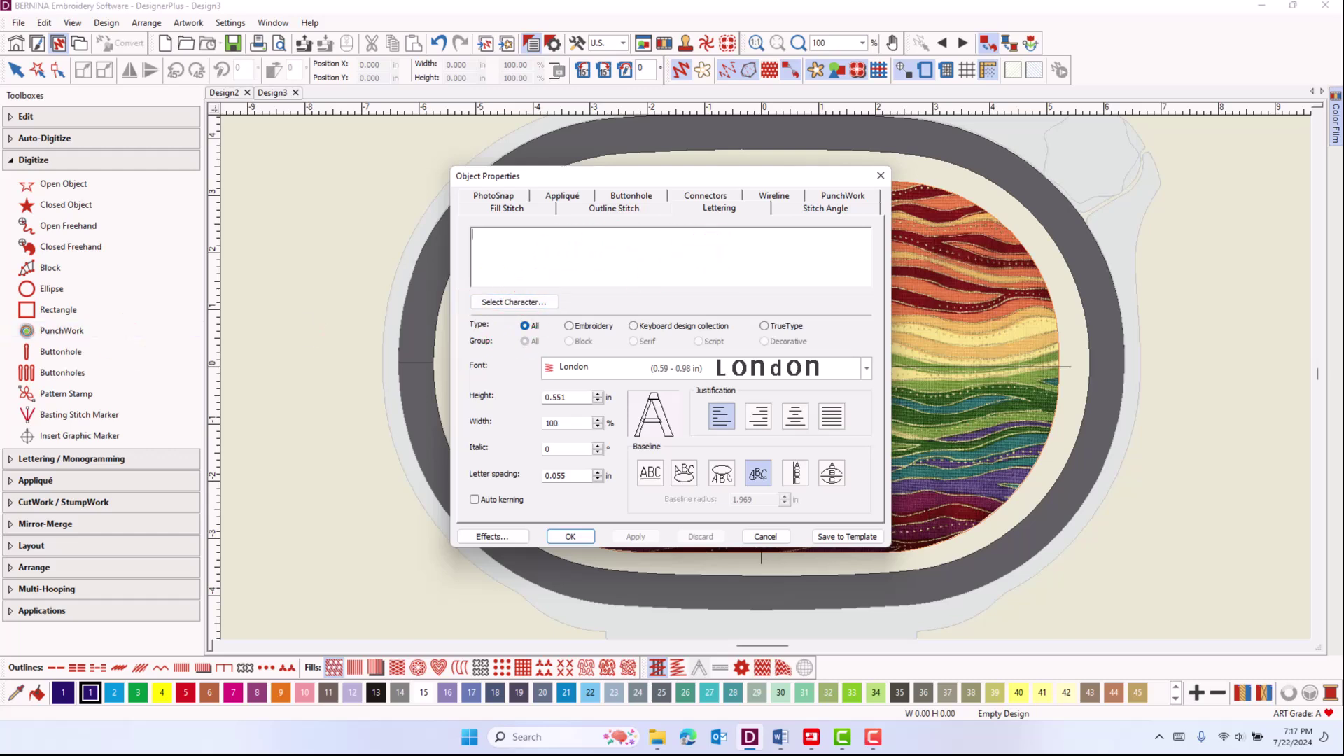
pyautogui.write('Live Your Life in Color')
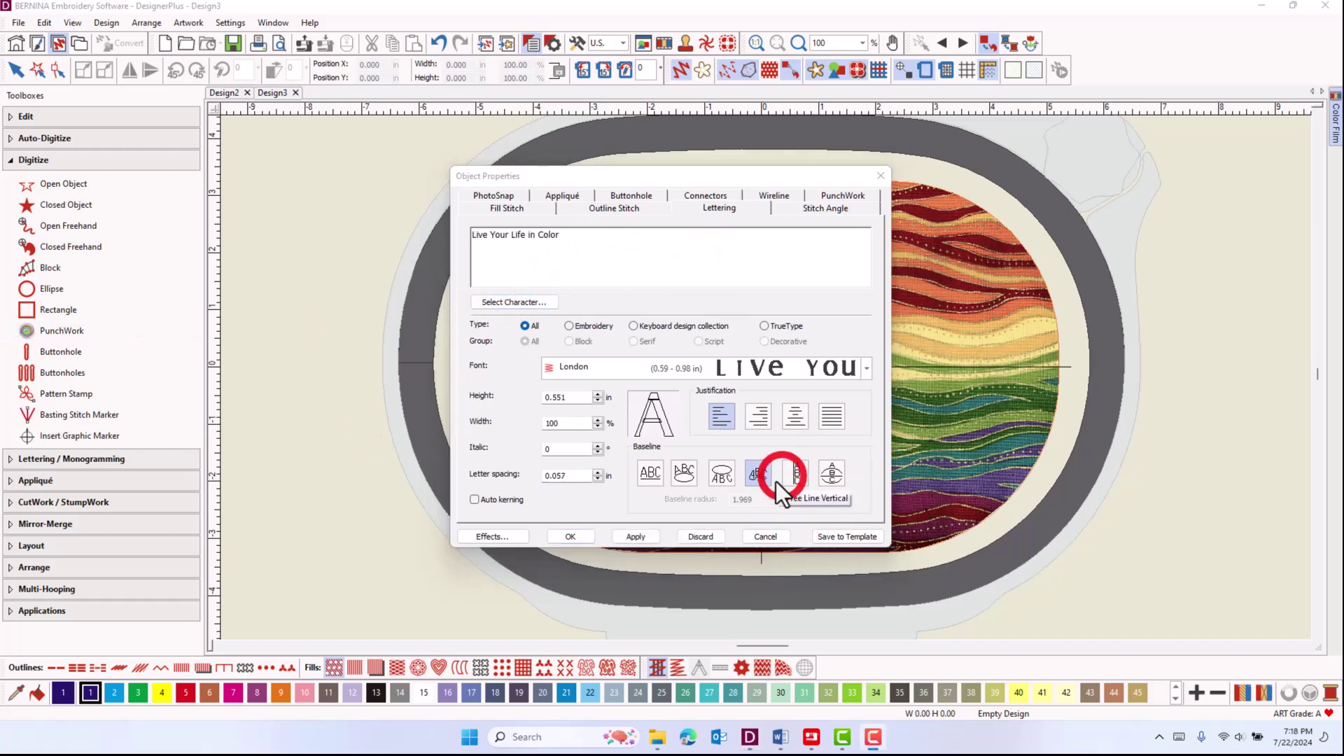
pyautogui.click(759, 476)
pyautogui.click(567, 537)
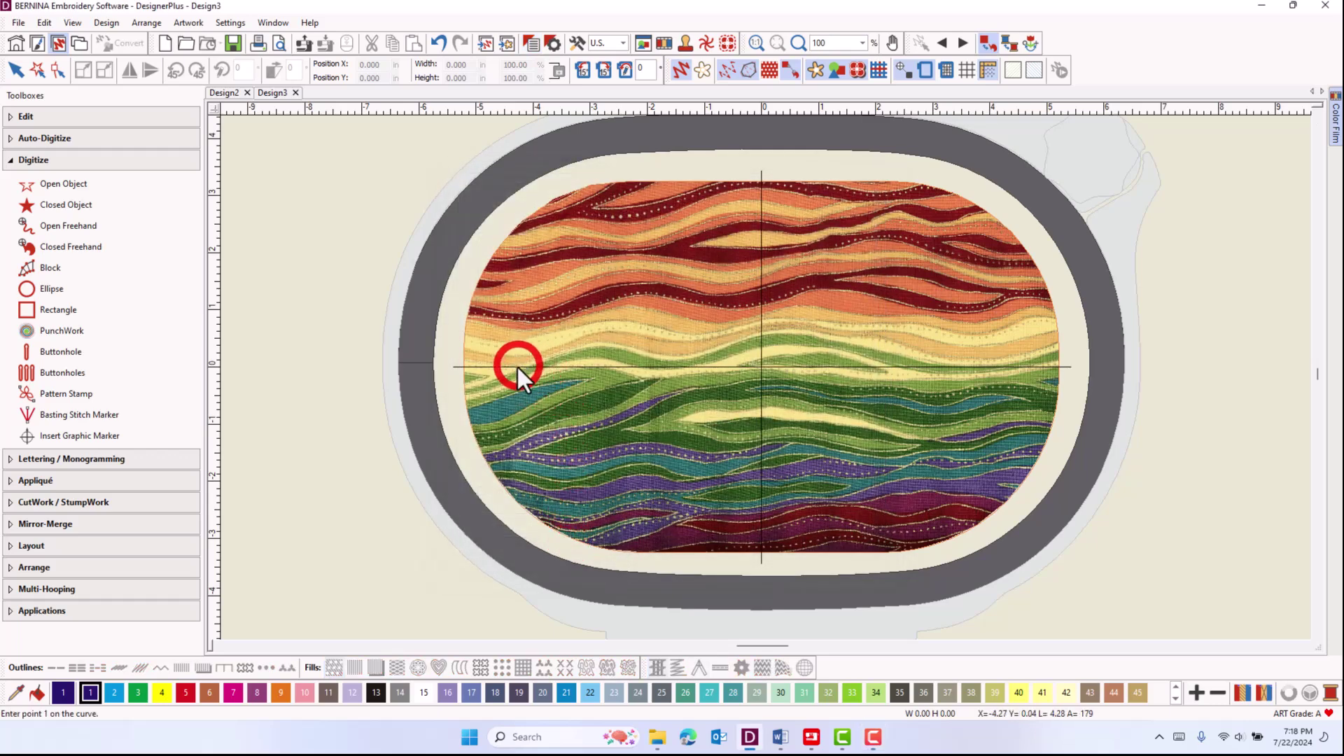
# Draw a wavy baseline across the middle of the fabric to place the lettering
pyautogui.click(516, 366)
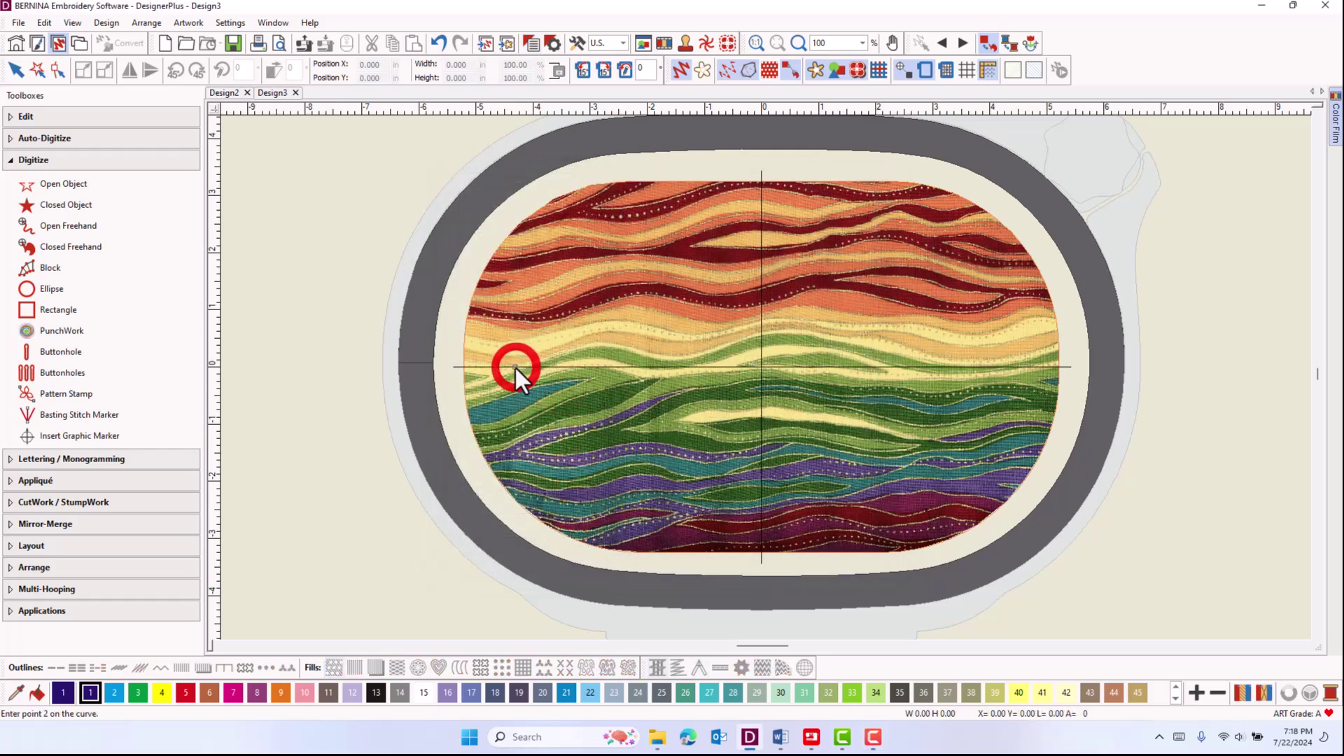
pyautogui.click(573, 348)
pyautogui.click(609, 342)
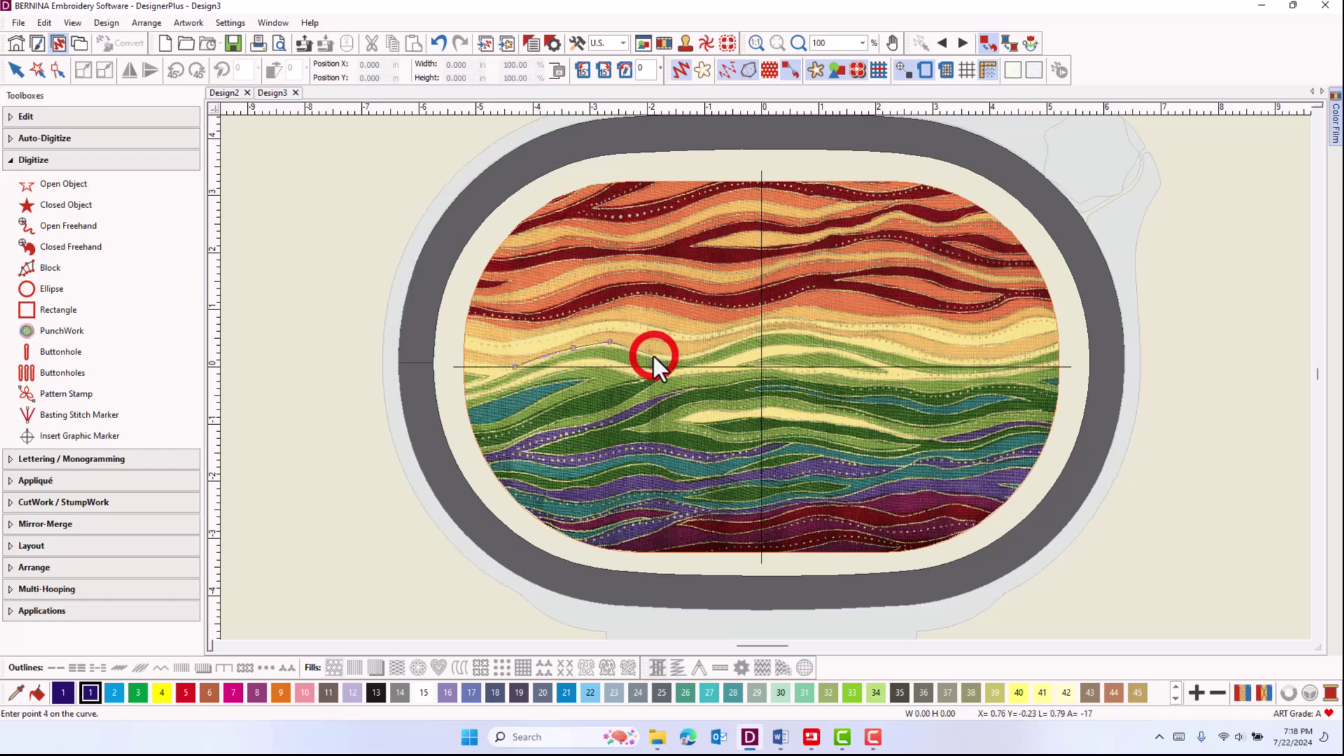
pyautogui.click(653, 352)
pyautogui.click(694, 352)
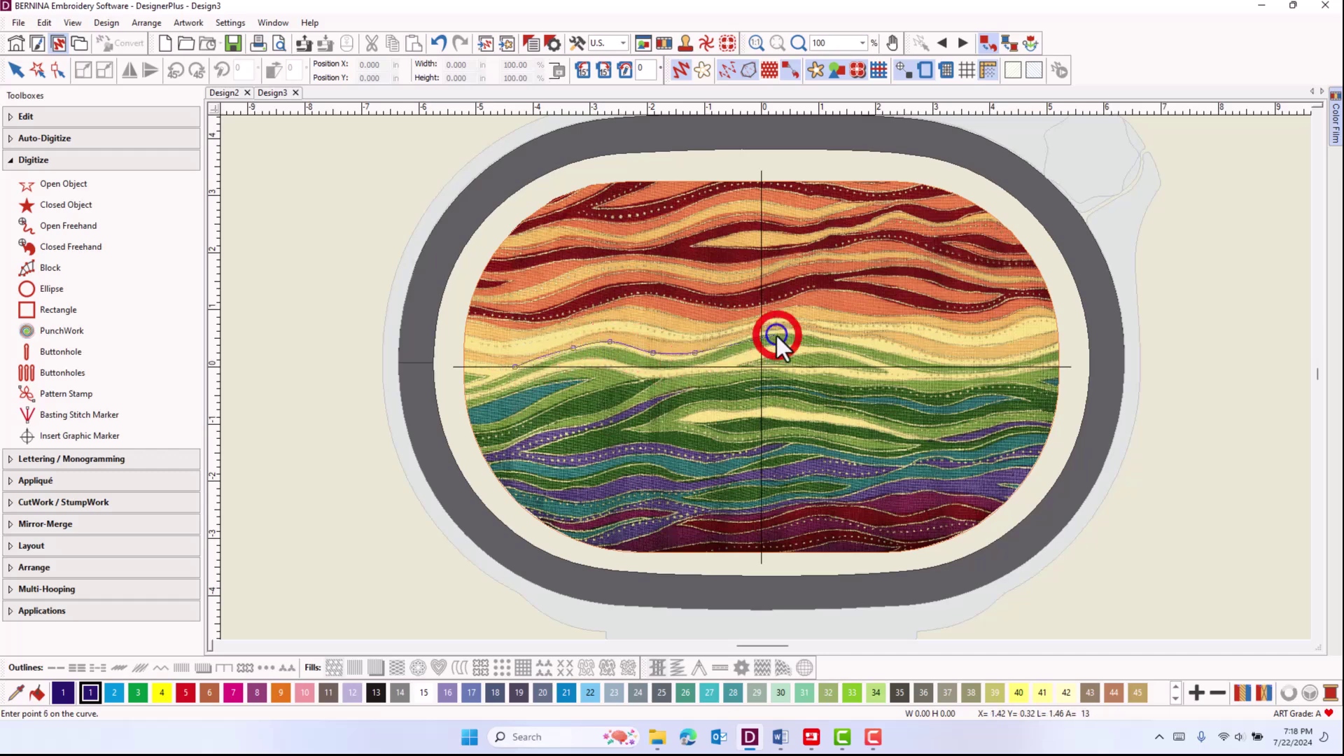
pyautogui.click(776, 334)
pyautogui.click(816, 329)
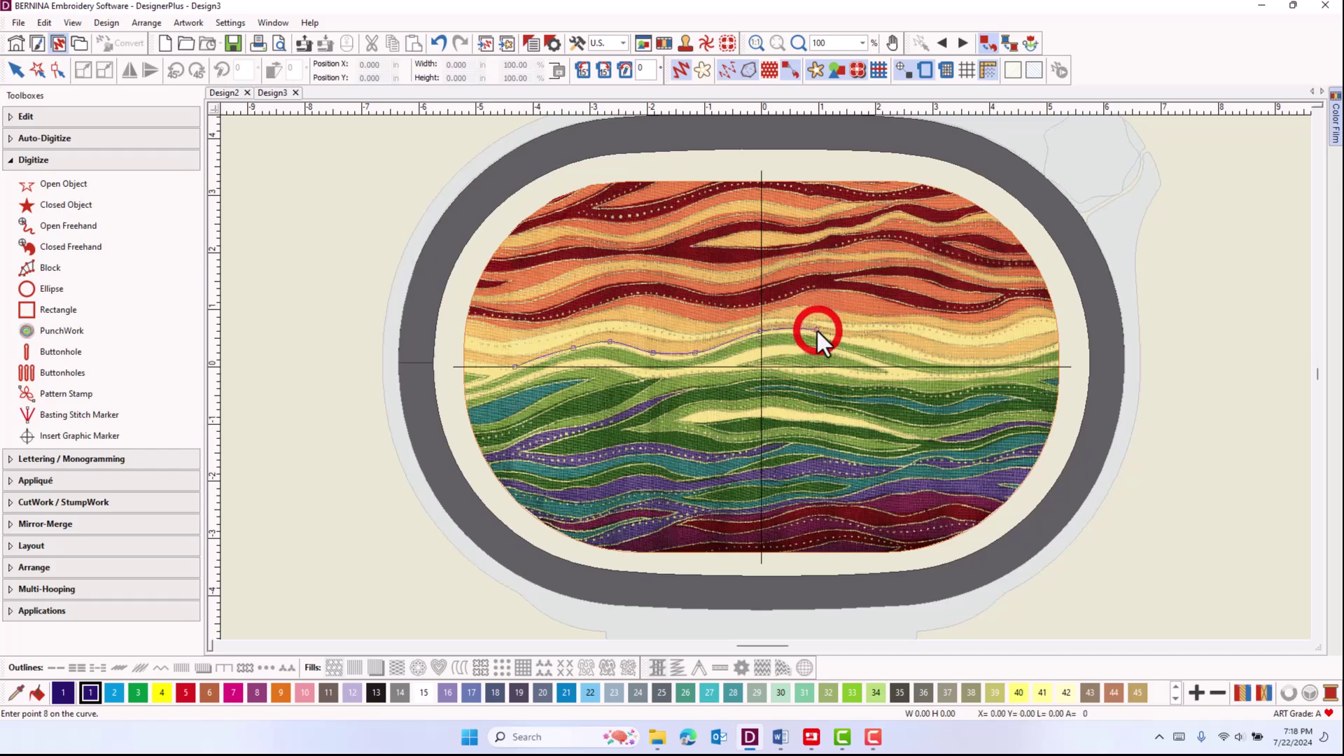
pyautogui.click(875, 336)
pyautogui.click(924, 351)
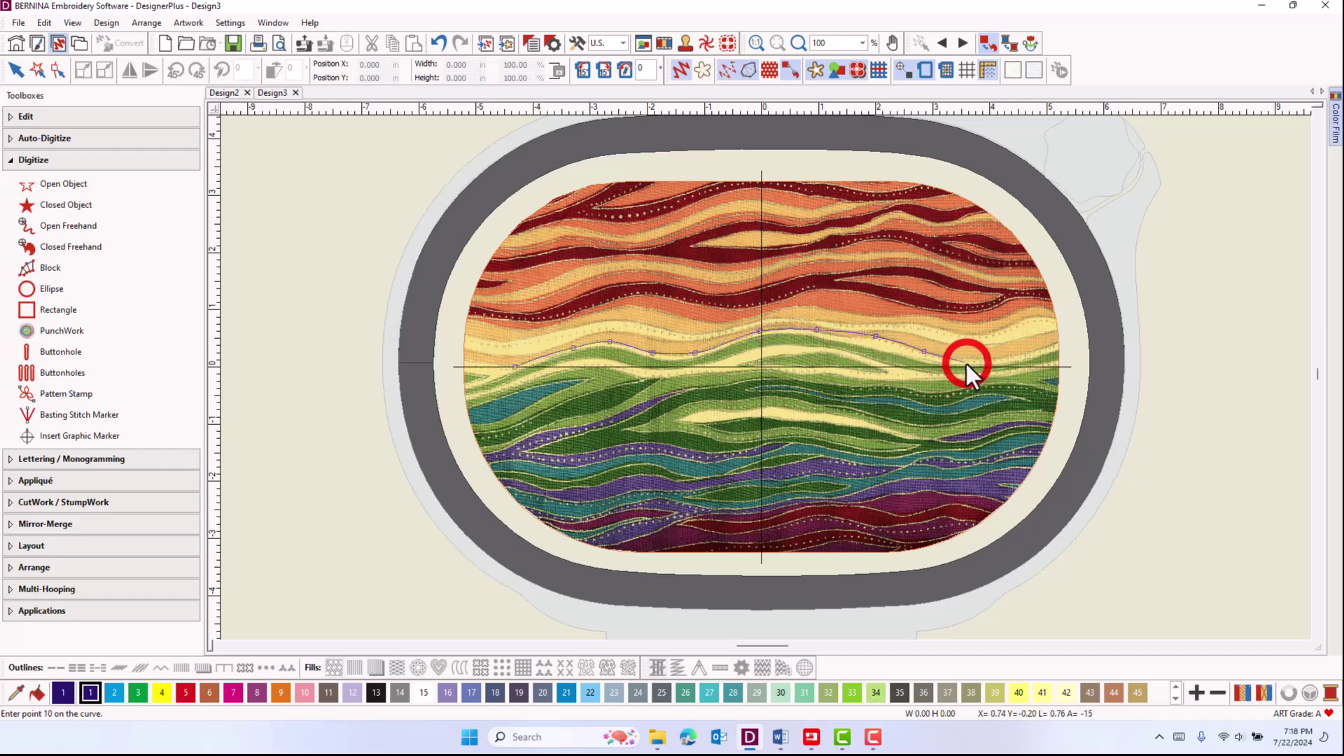
pyautogui.click(966, 360)
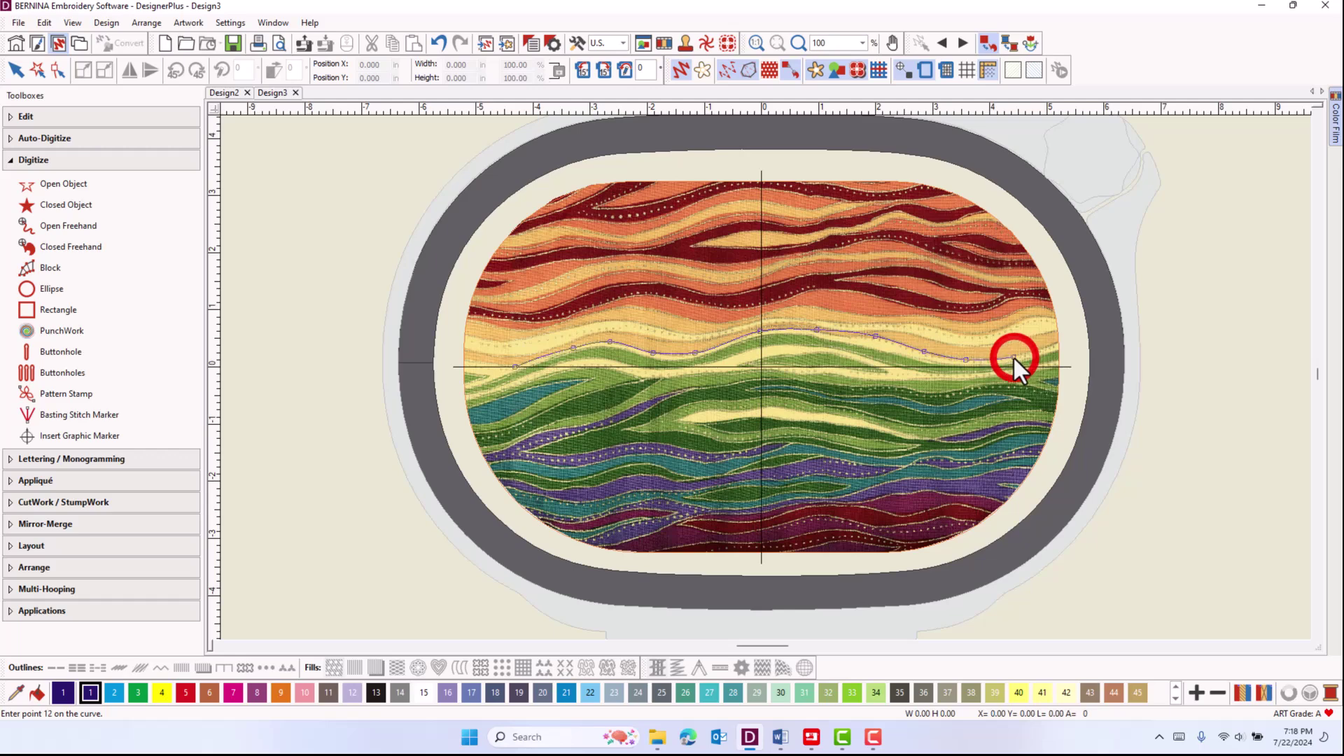
pyautogui.press('Return')
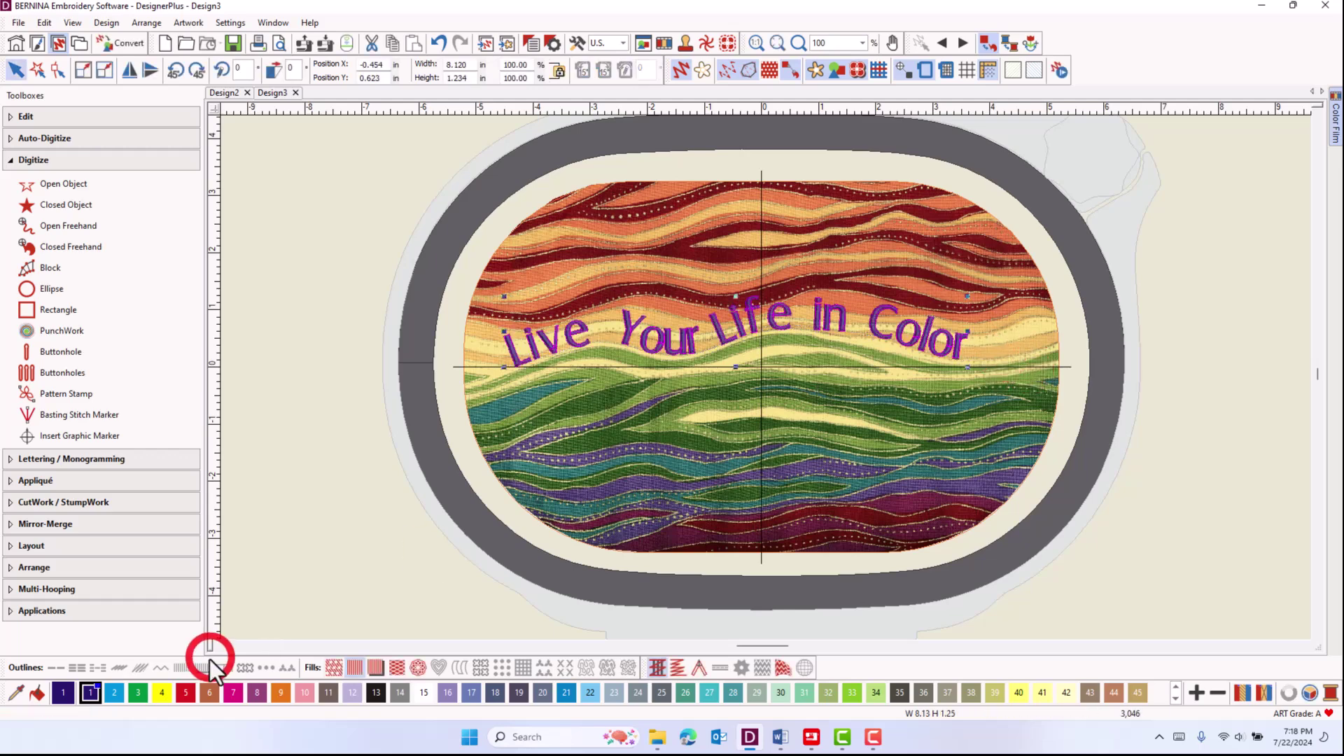
# Colour the lettering red with swatch 5 and raise the baseline beneath 'Your'
pyautogui.click(185, 693)
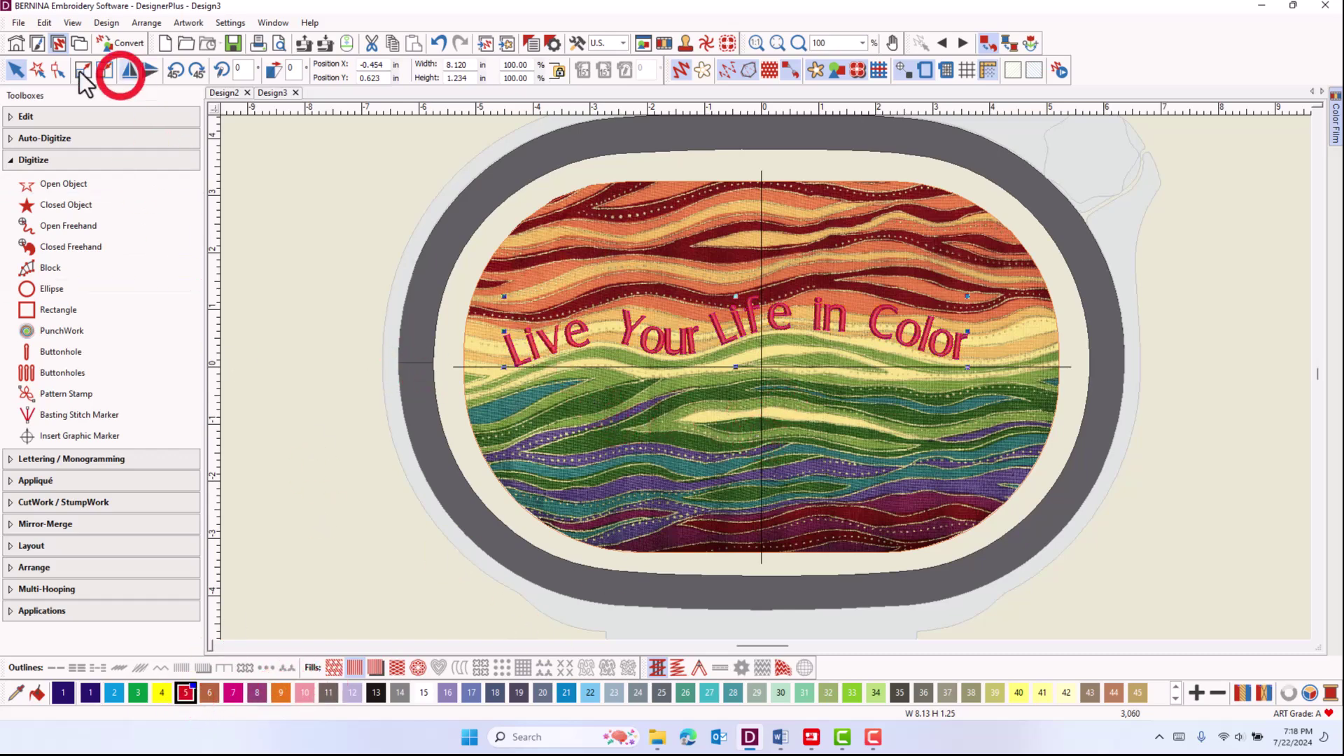
pyautogui.click(58, 69)
pyautogui.moveTo(671, 360)
pyautogui.mouseDown()
pyautogui.moveTo(643, 336)
pyautogui.moveTo(670, 341)
pyautogui.mouseUp()
# Add 'BE A RAINBOW AMONG THE CLOUDS' in Micro Block, 0.250 in, along the purple band
pyautogui.click(313, 427)
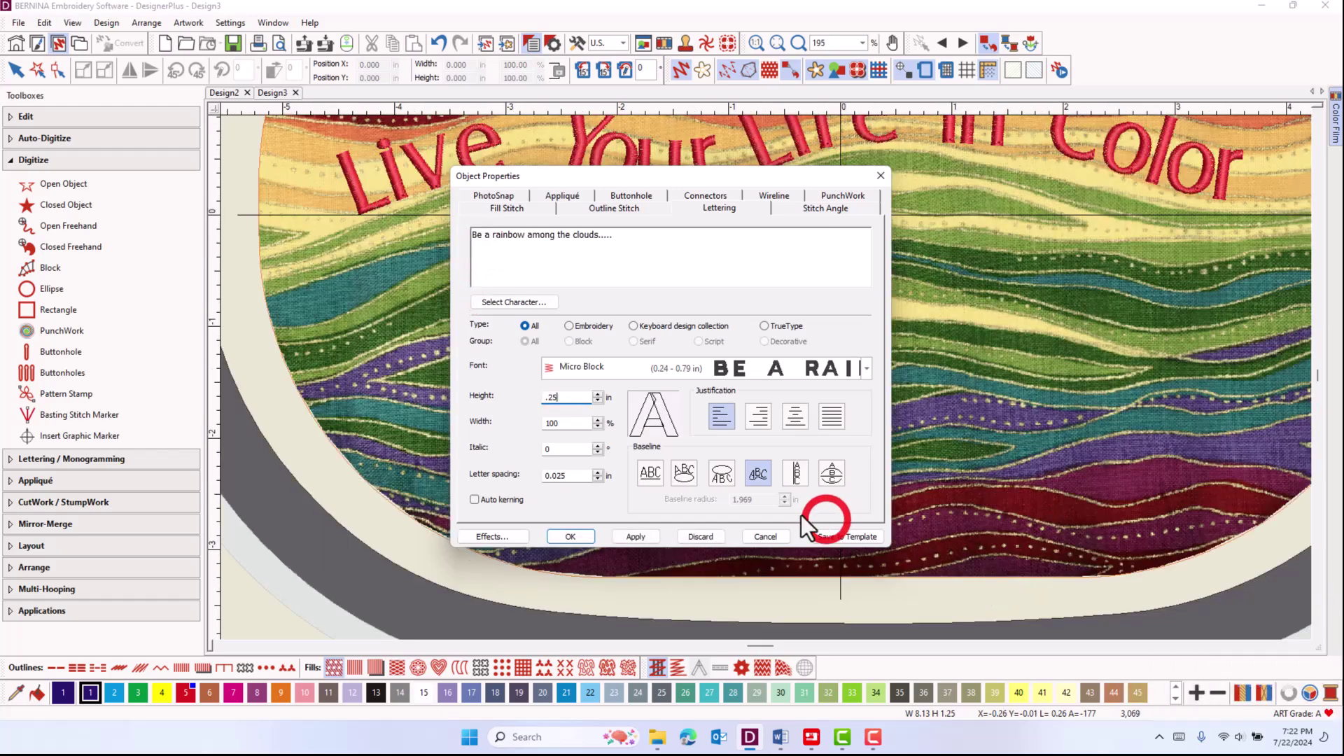
pyautogui.click(582, 536)
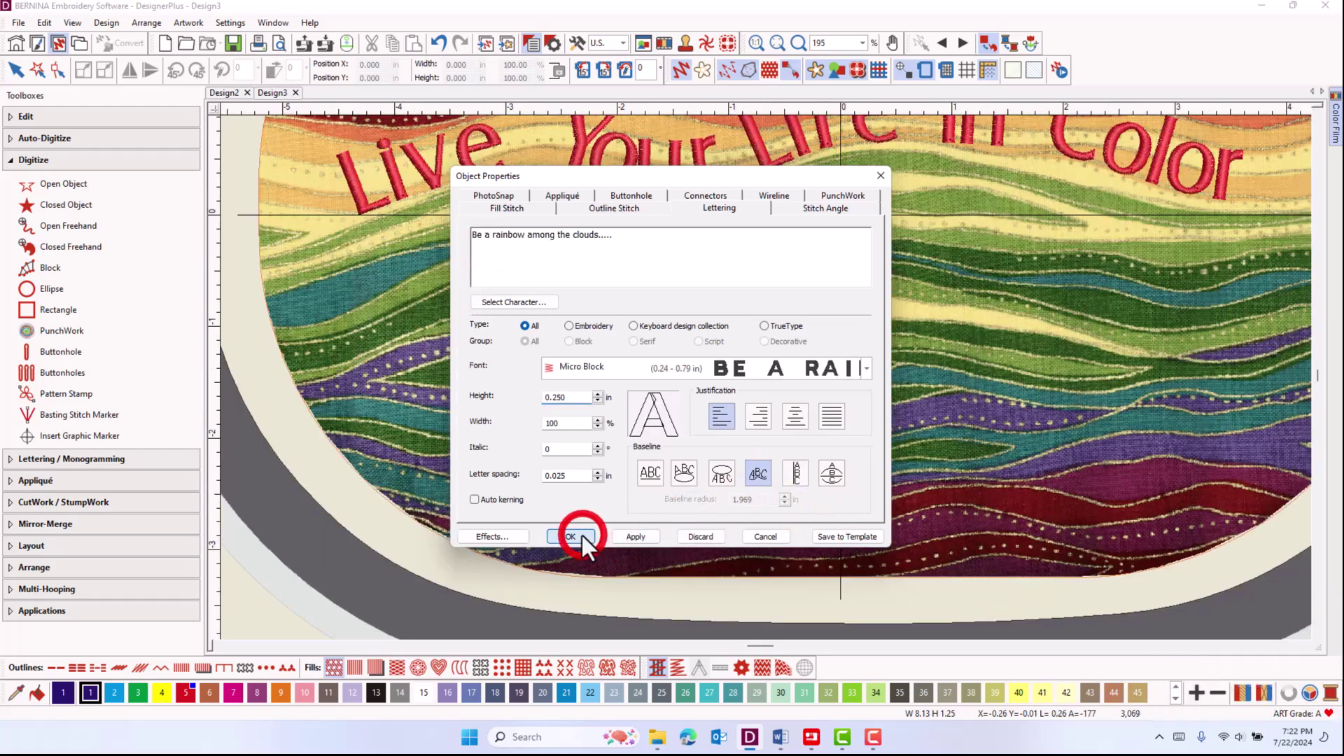
pyautogui.click(441, 384)
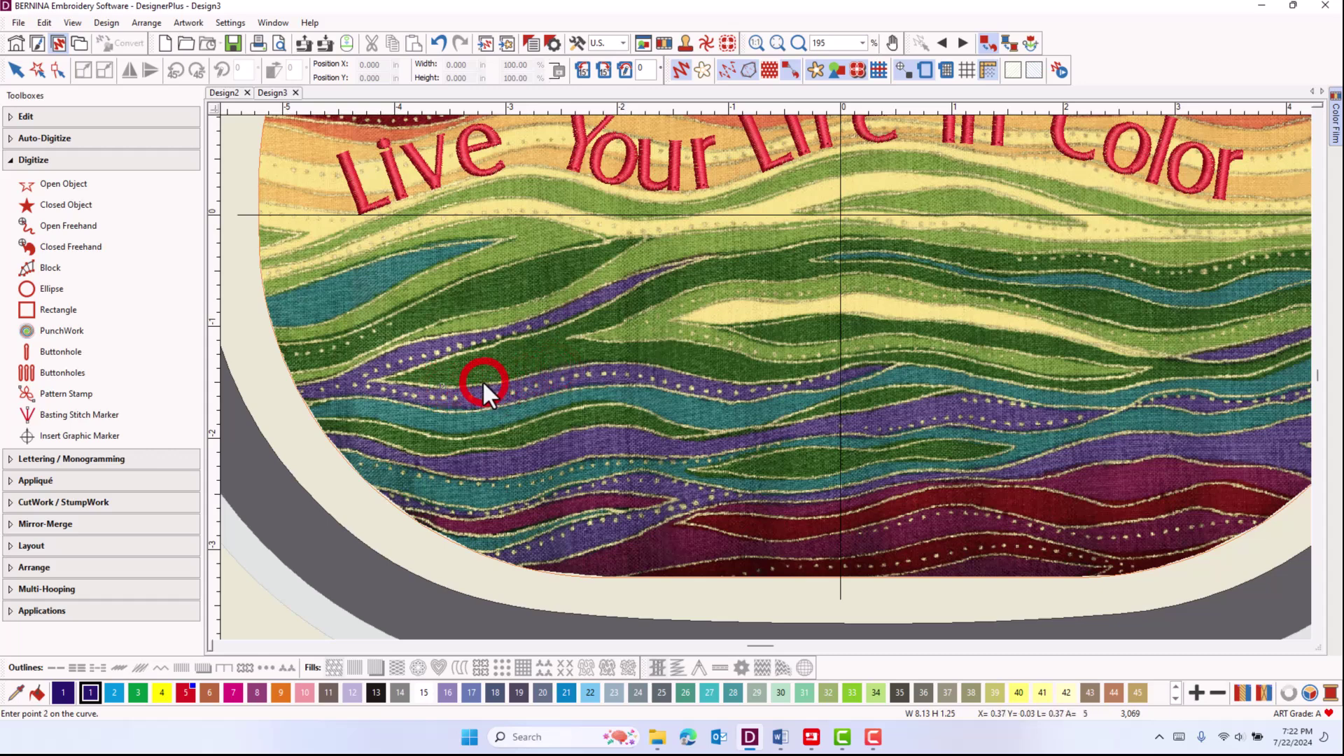
pyautogui.moveTo(481, 381); pyautogui.dragTo(1039, 388)
pyautogui.click(1048, 385)
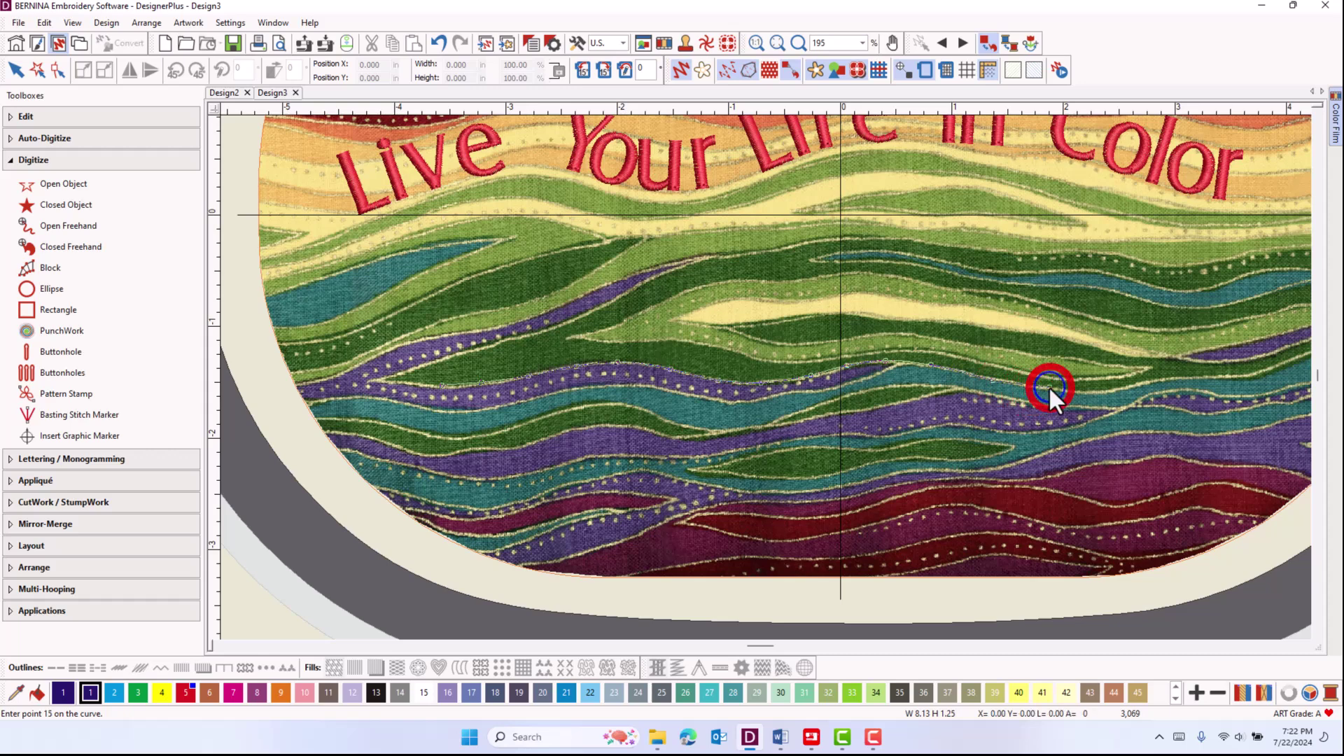
pyautogui.click(1107, 391)
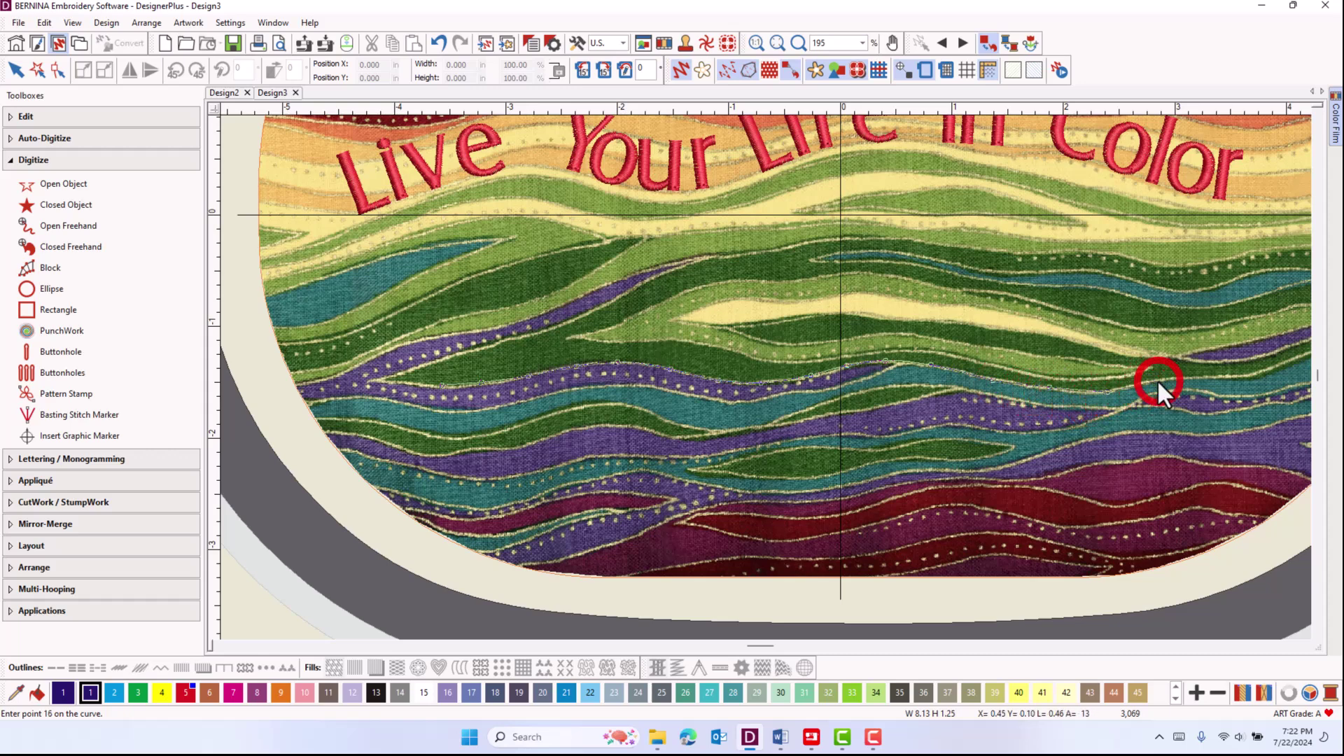
pyautogui.click(1157, 377)
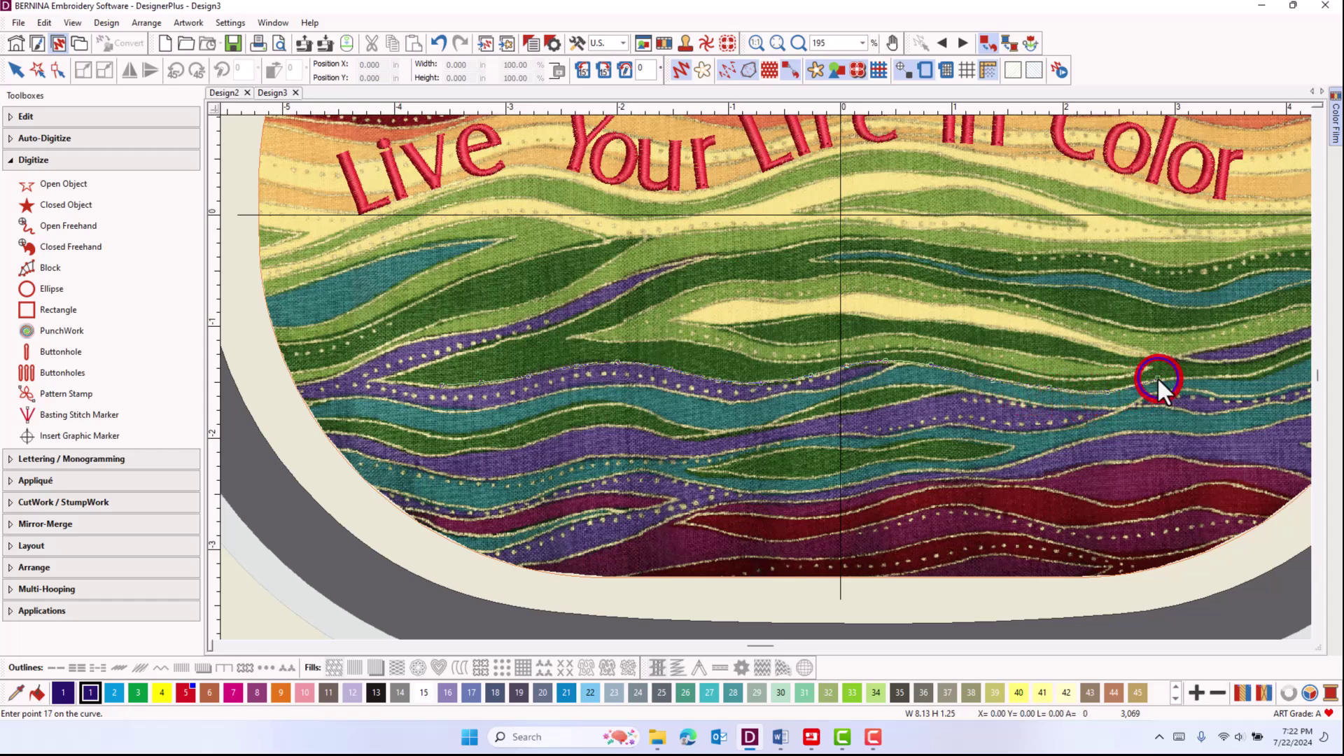
pyautogui.click(1213, 376)
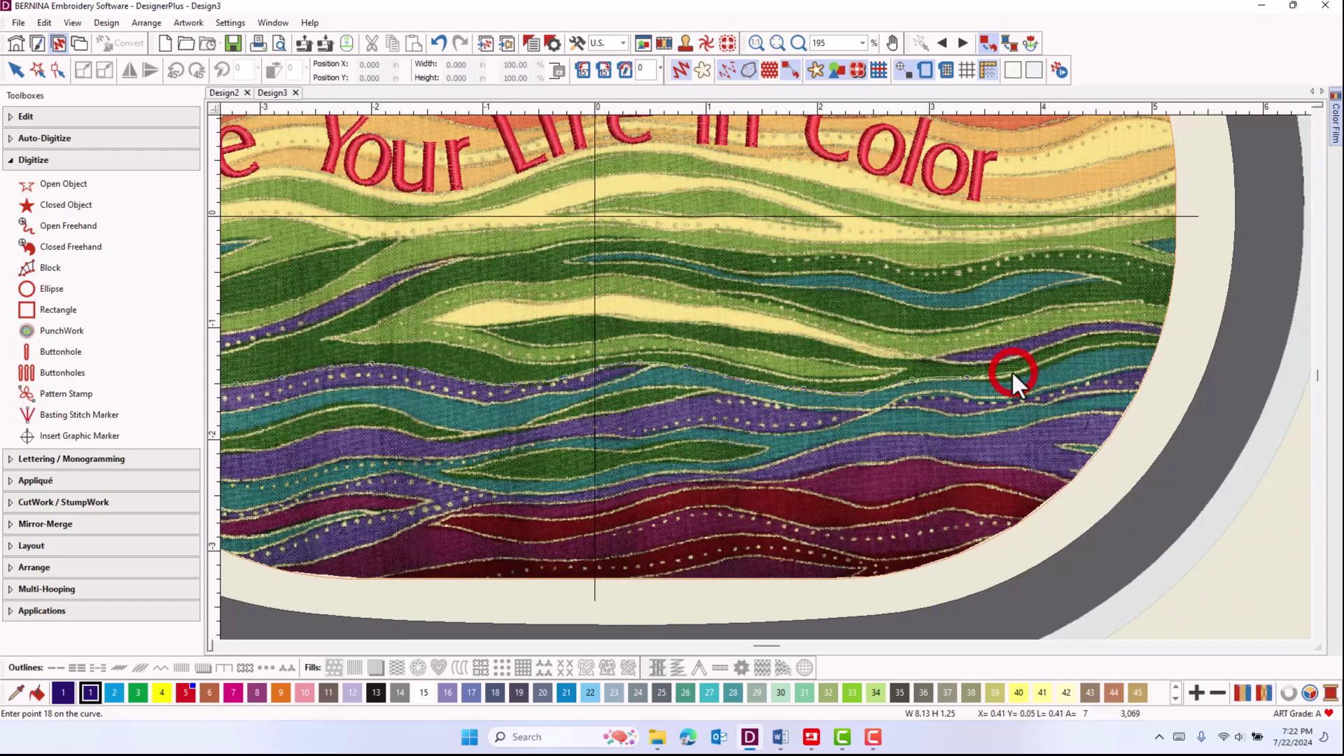
pyautogui.click(1035, 385)
pyautogui.press('Return')
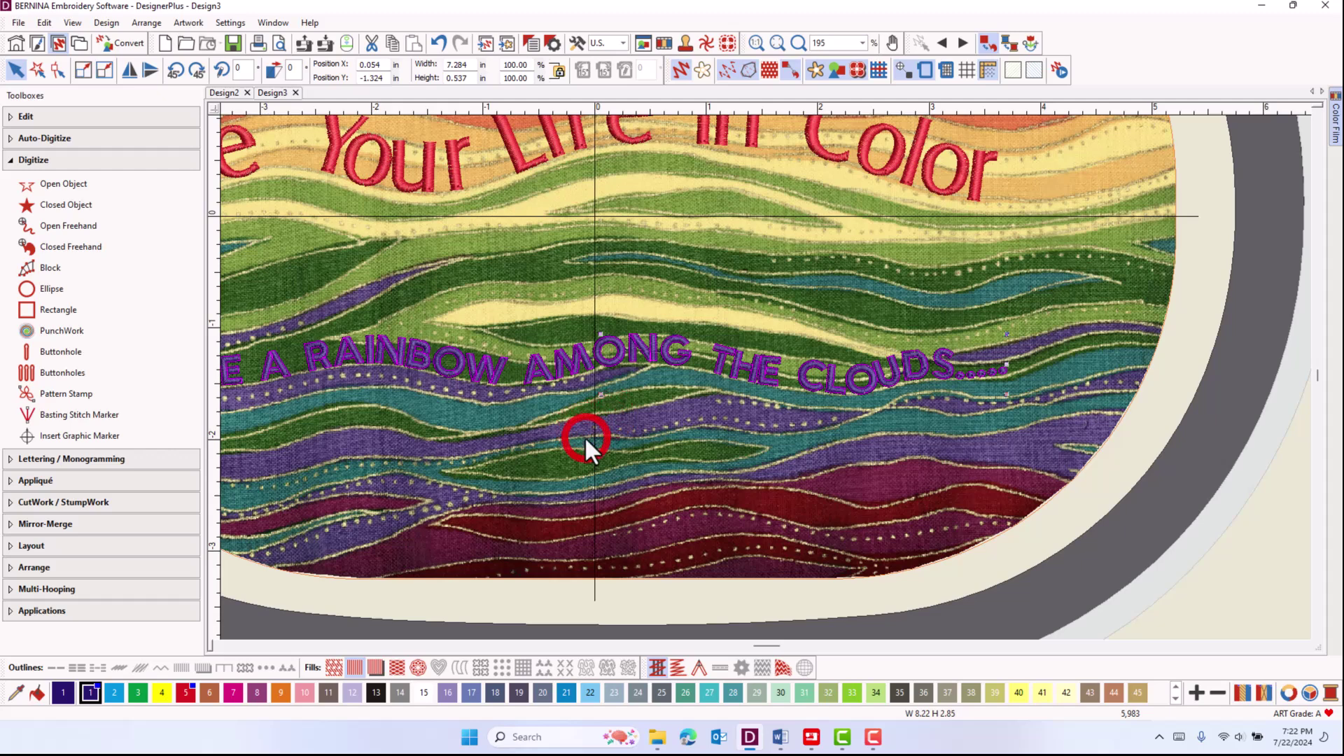
# Reshape the second phrase's baseline nodes to follow the wavy purple band
pyautogui.click(55, 71)
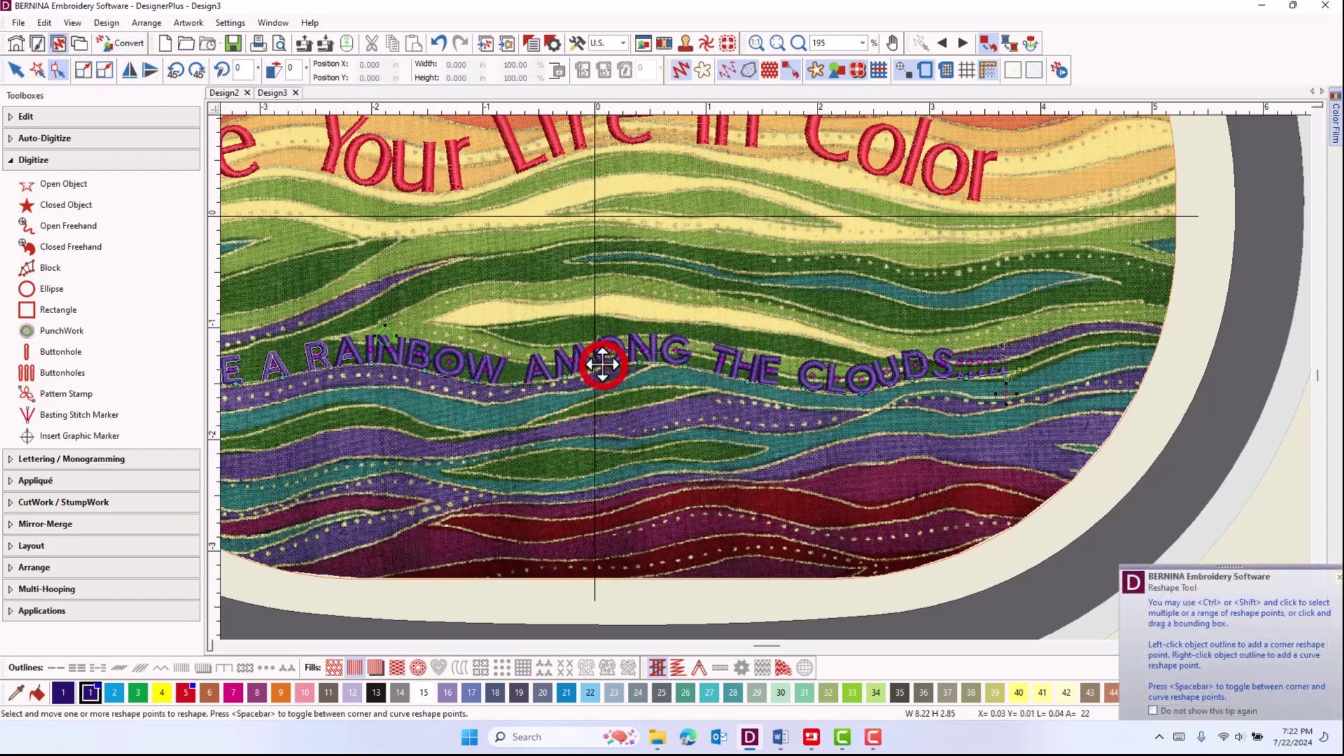
pyautogui.scroll(1, 764, 375)
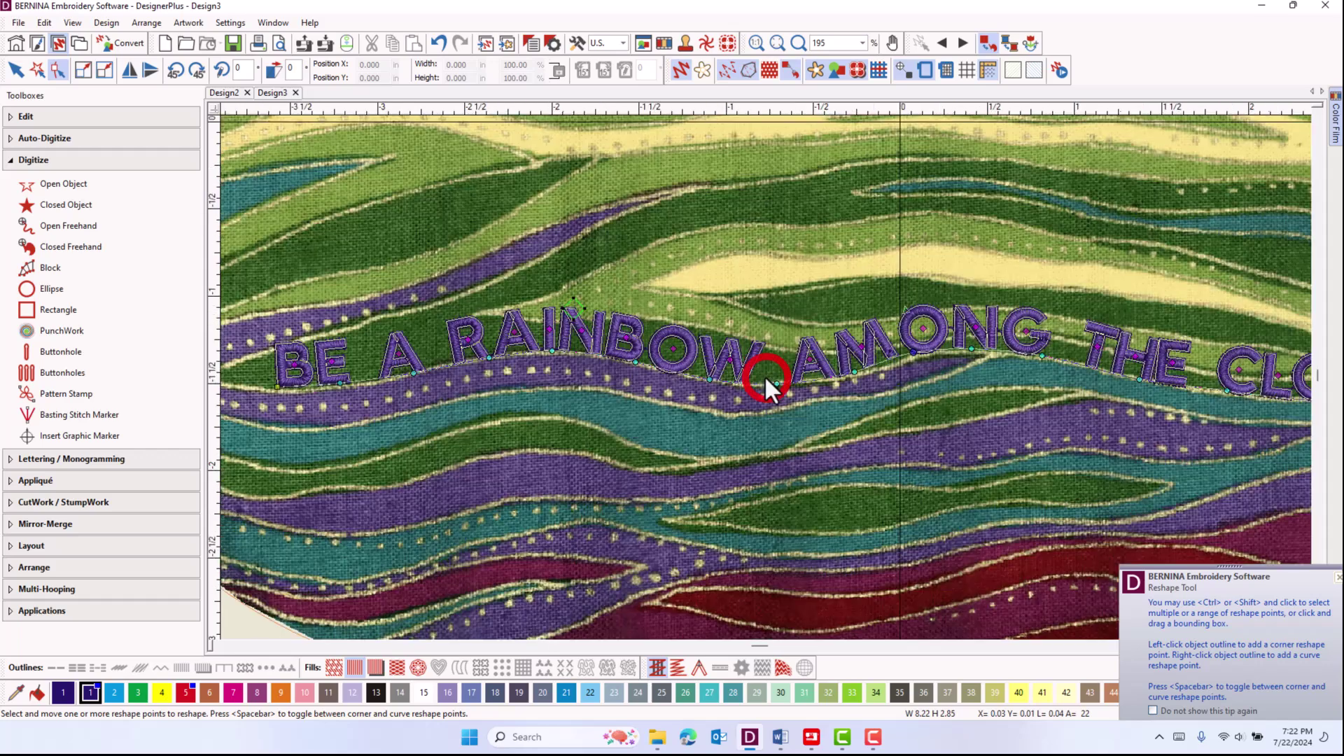
pyautogui.scroll(1, 767, 379)
pyautogui.scroll(1, 768, 379)
pyautogui.scroll(1, 810, 376)
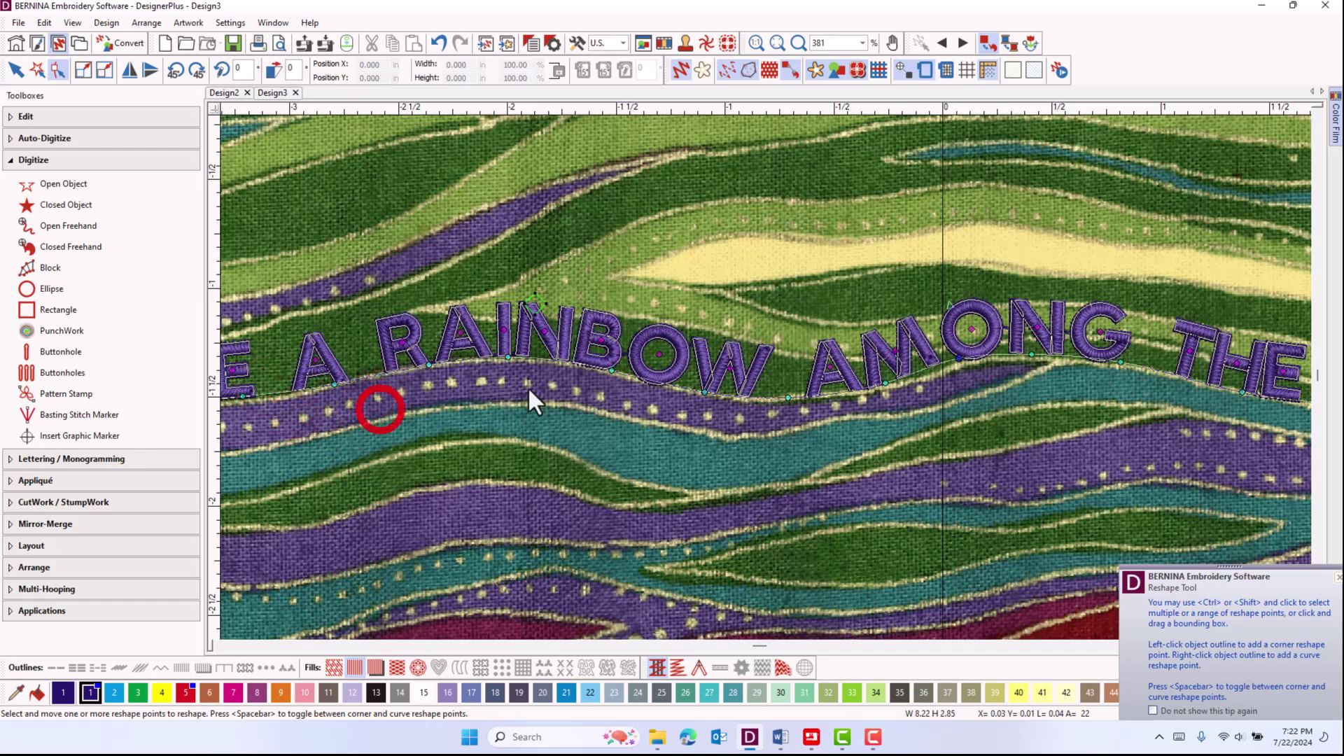
pyautogui.scroll(-3, 329, 400)
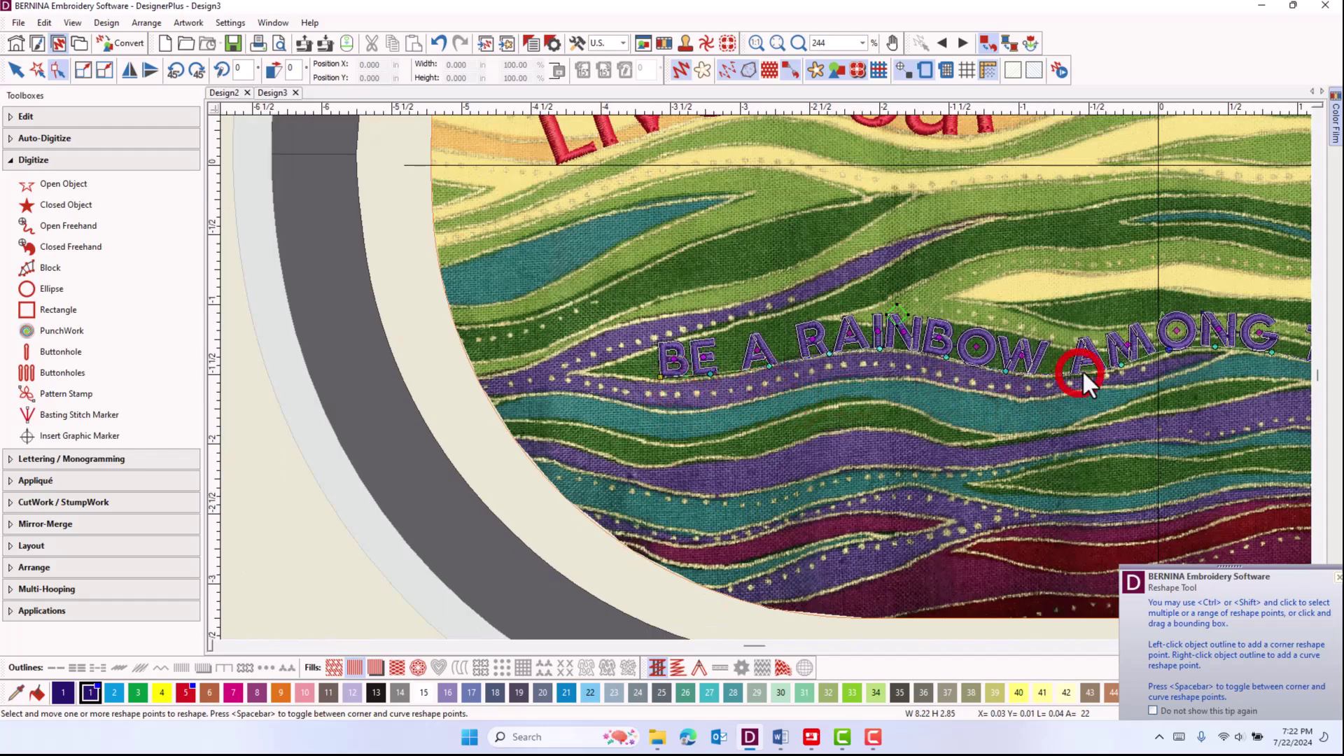
pyautogui.scroll(-1, 1082, 370)
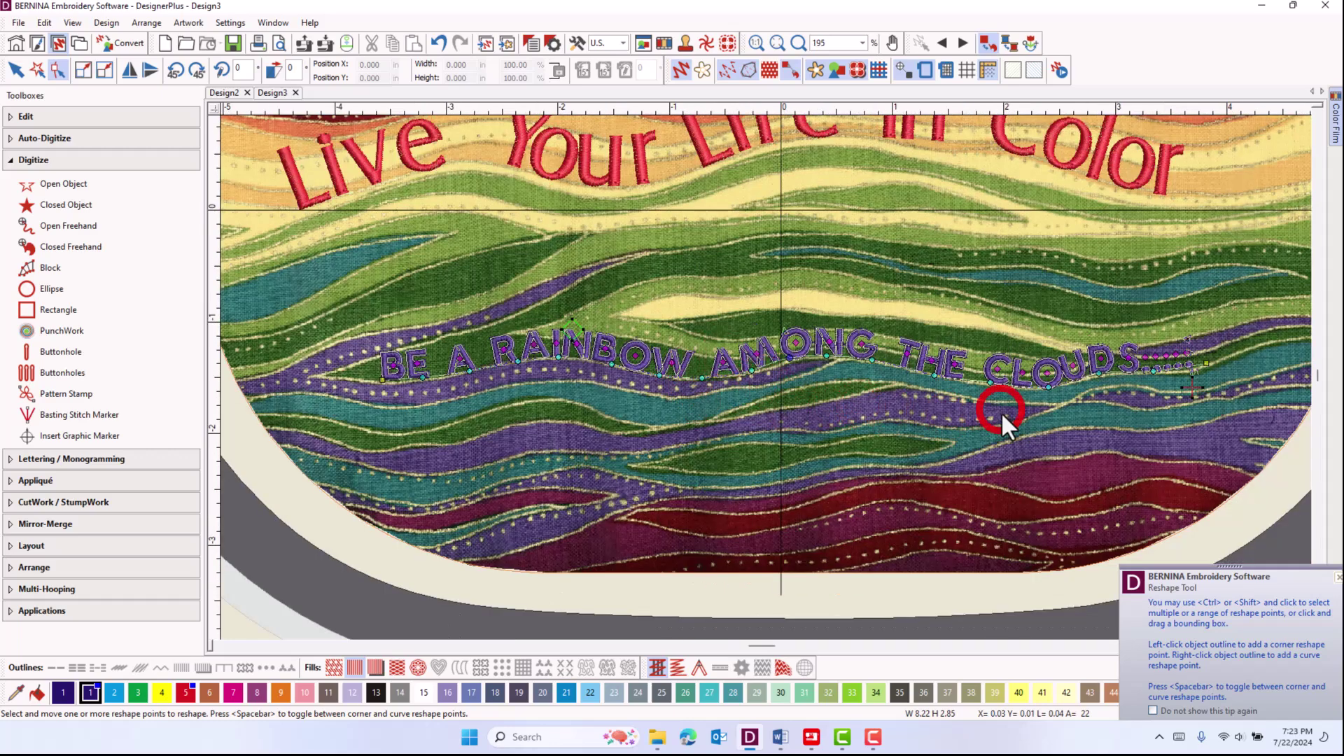
pyautogui.press('Return')
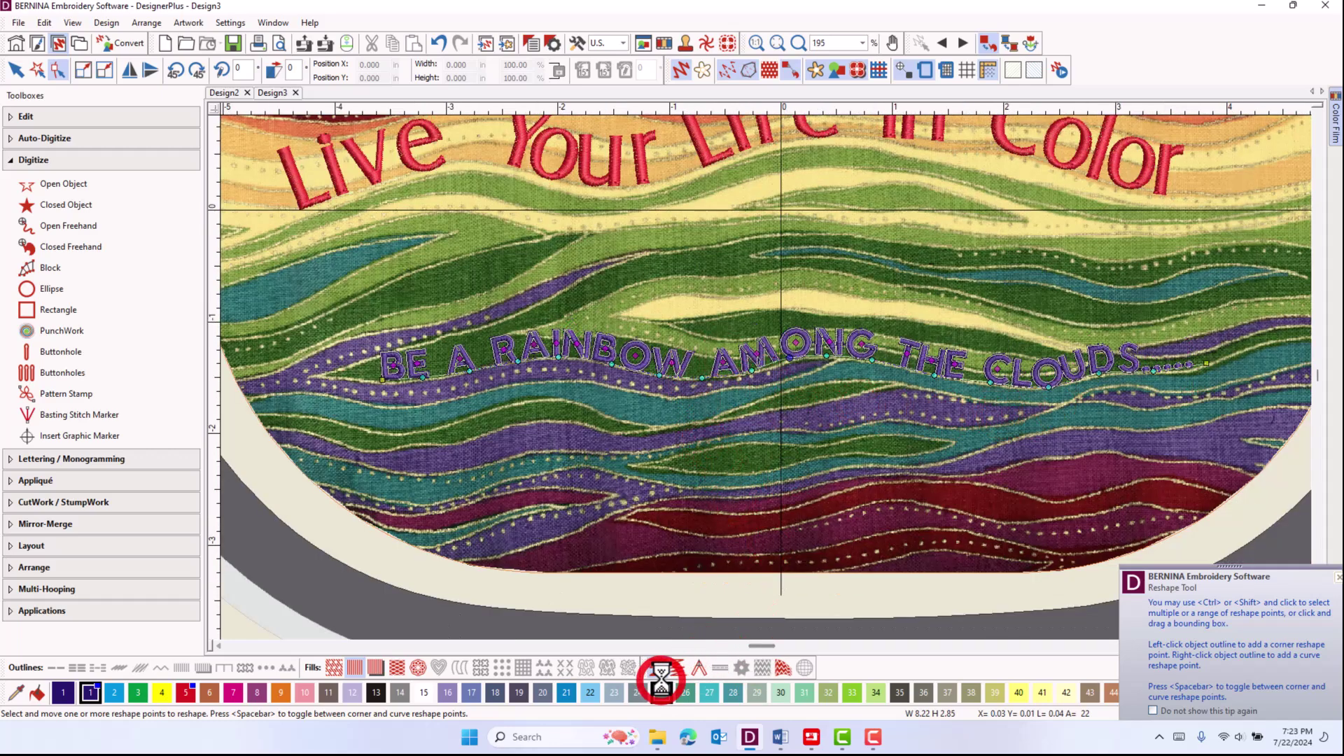
pyautogui.press('Escape')
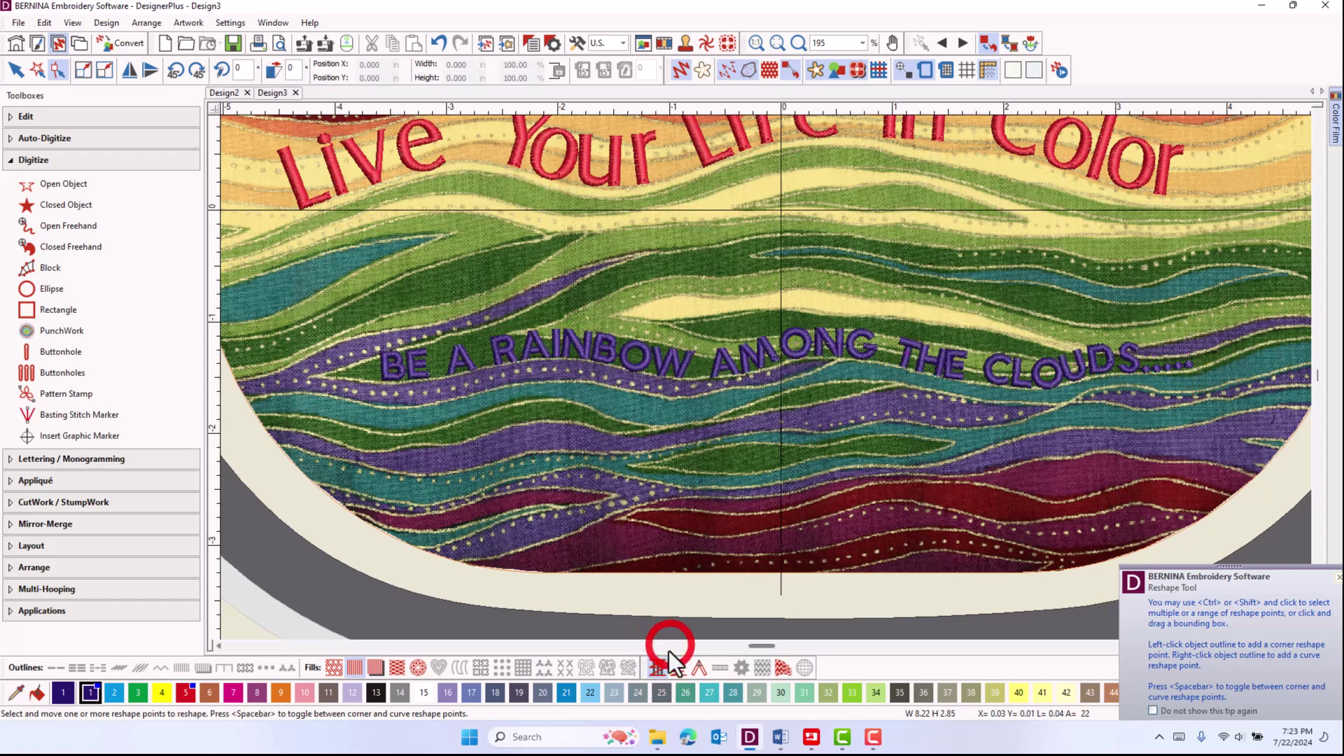
# Recolour the 'BE A RAINBOW AMONG THE CLOUDS' lettering blue with swatch 21
pyautogui.click(641, 359)
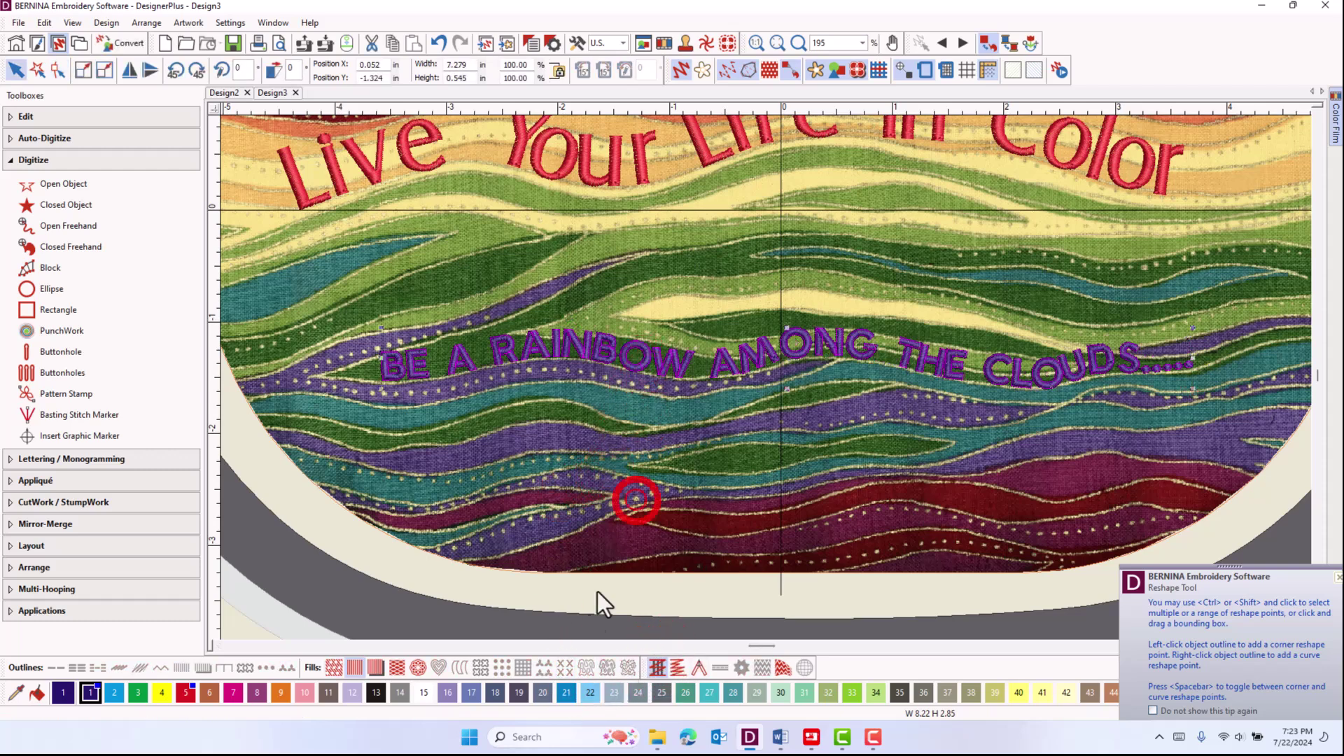
pyautogui.click(565, 693)
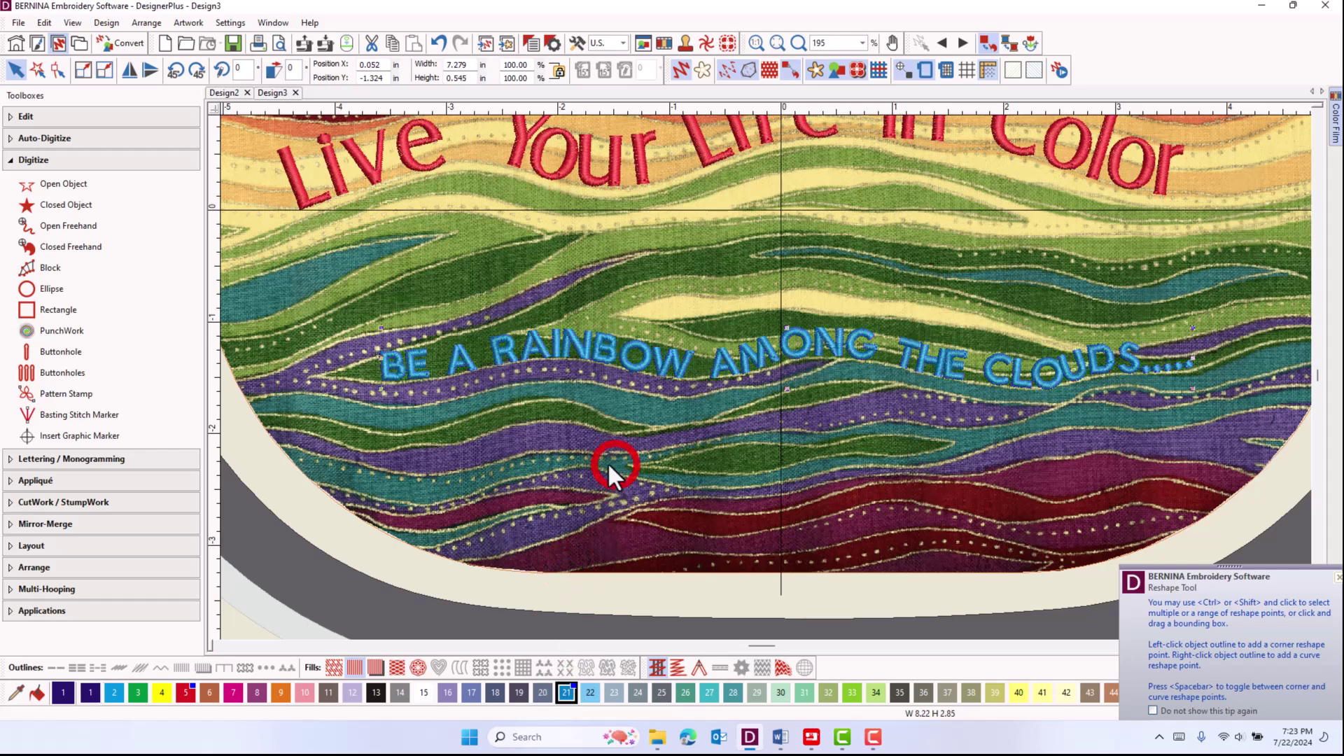
pyautogui.scroll(-1, 776, 243)
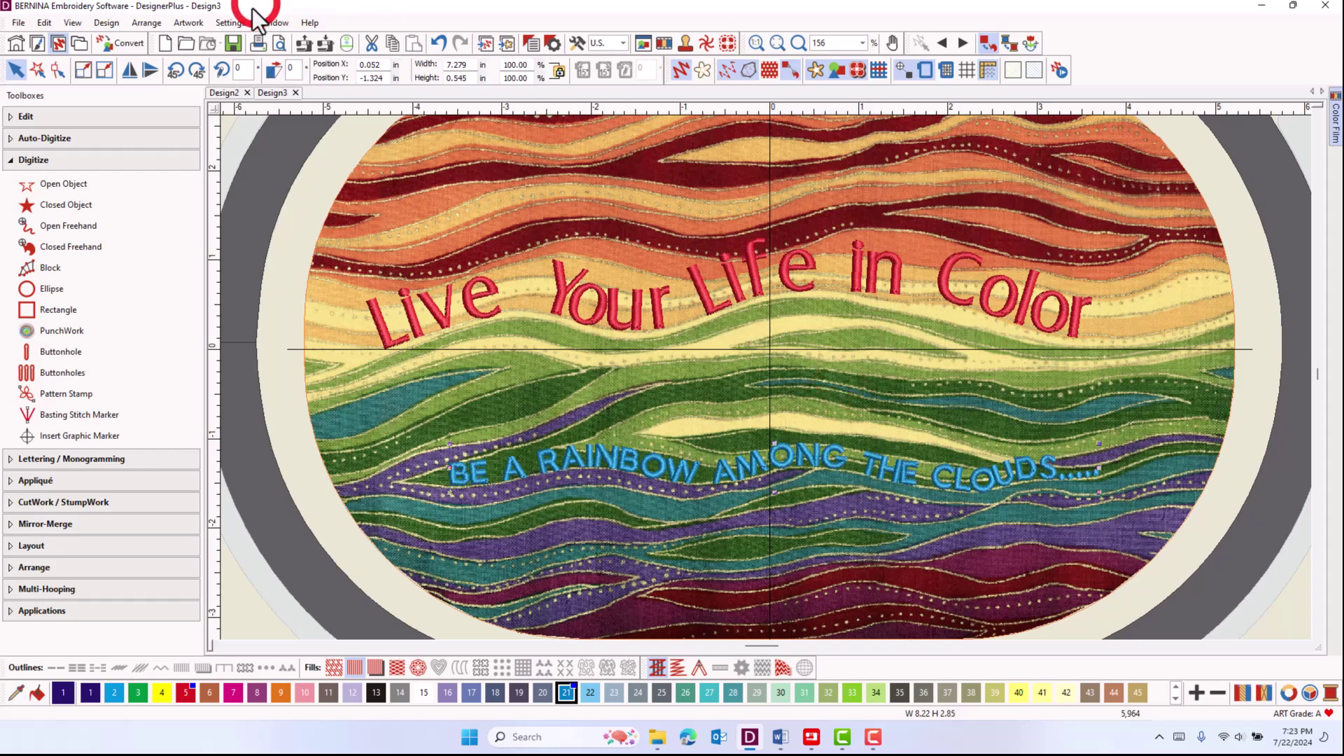
# Write the finished design to the connected B990 for stitchout
pyautogui.click(324, 45)
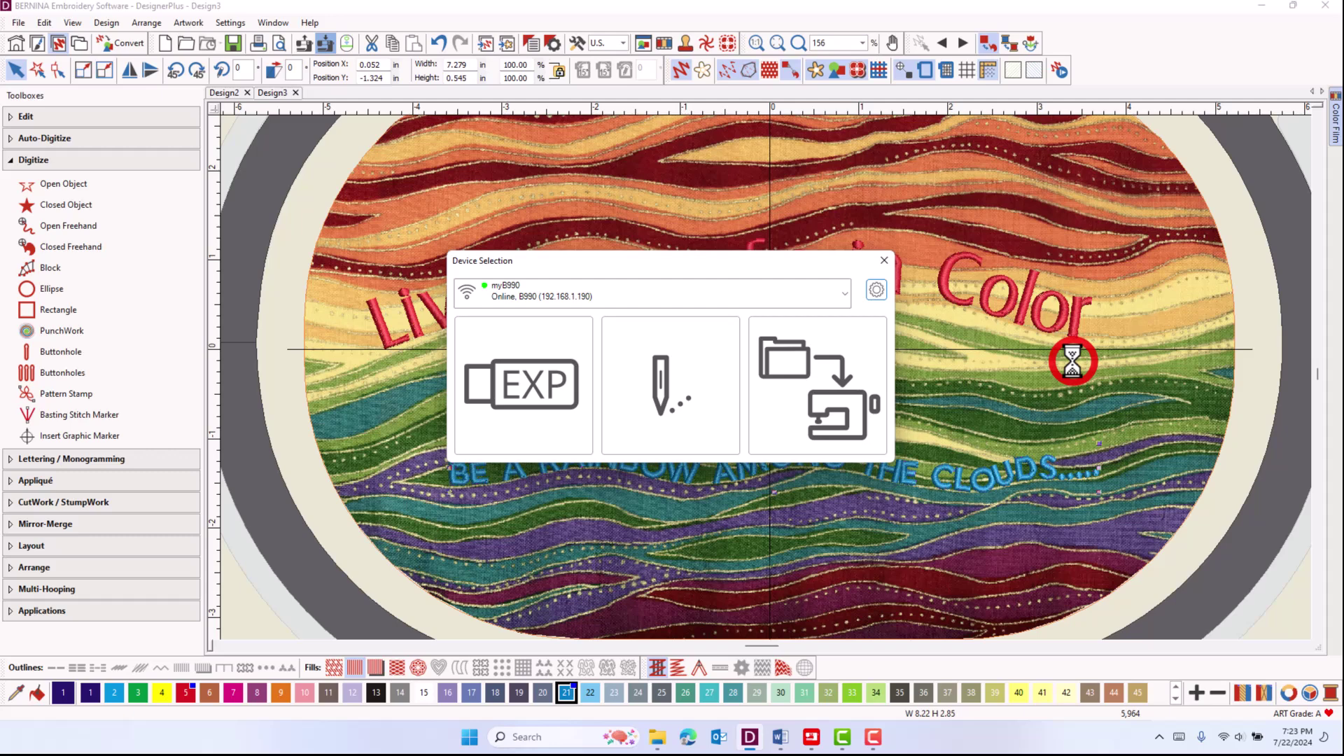
pyautogui.click(654, 401)
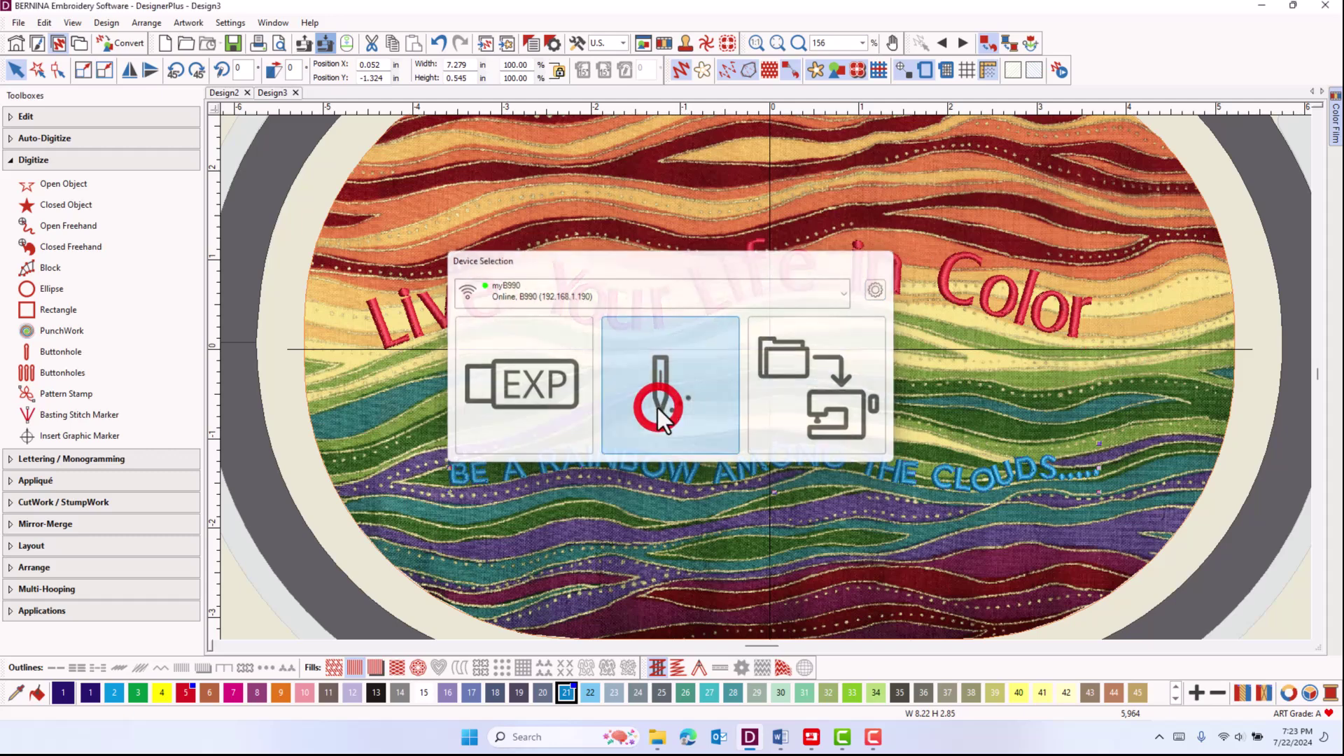